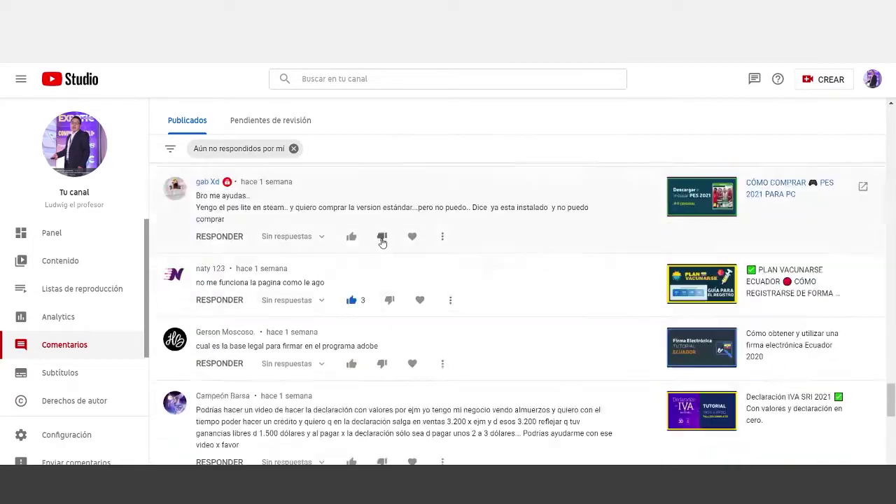
Browse the published channel comments that have not been answered yet
{"action": "scroll", "coordinate": [382, 242], "scroll_direction": "down", "scroll_amount": 15}
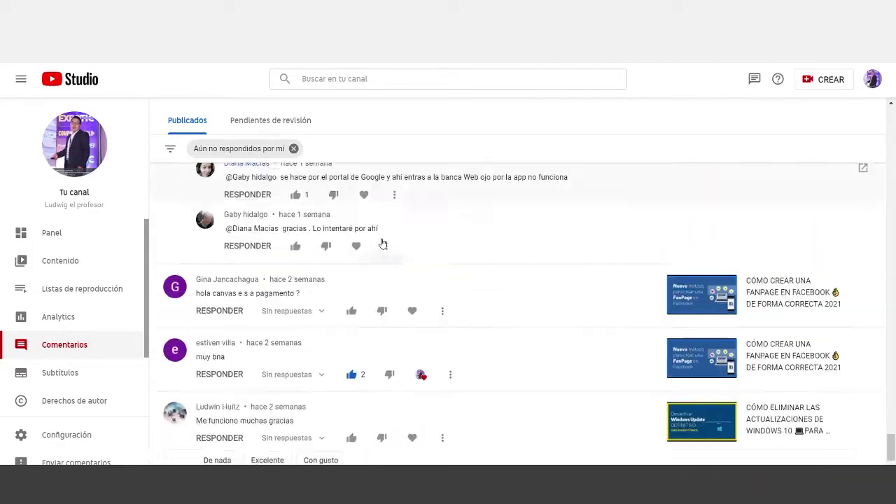
{"action": "scroll", "coordinate": [382, 242], "scroll_direction": "down", "scroll_amount": 10}
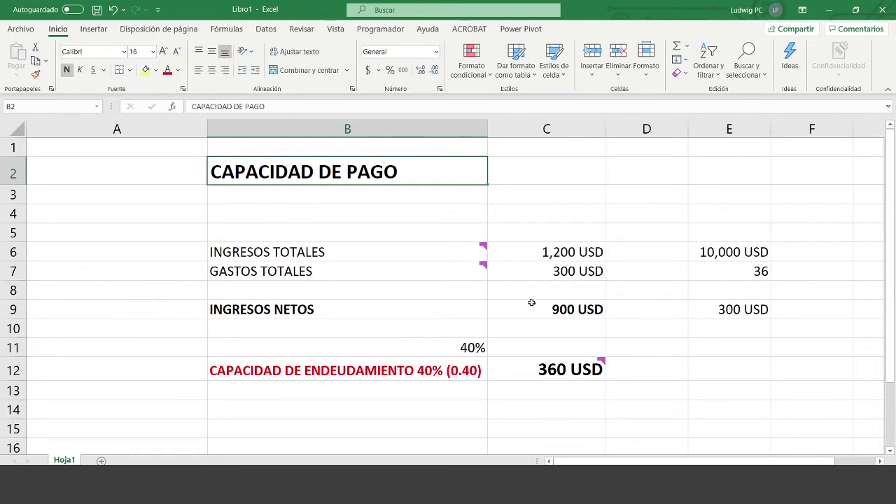
Switch to the Excel workbook and clear the example amounts and formulas from columns C and E of the CAPACIDAD DE PAGO sheet
{"action": "left_click", "coordinate": [377, 233]}
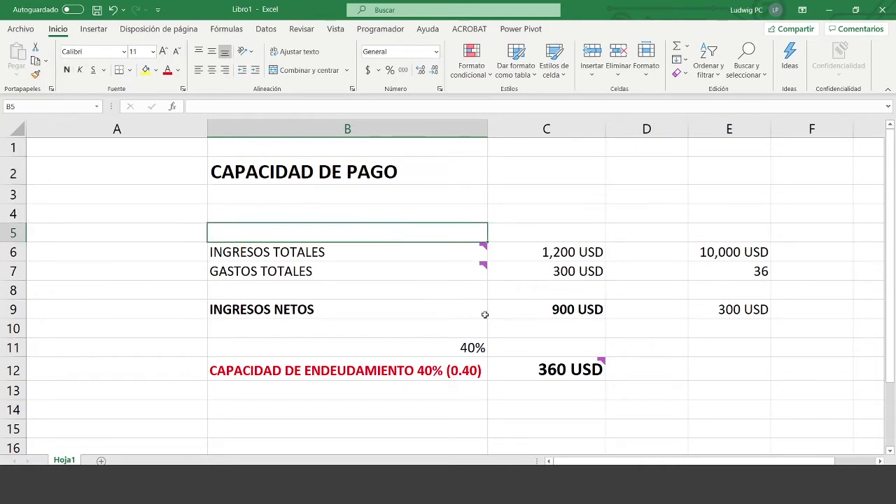
{"action": "mouse_move", "coordinate": [264, 236]}
{"action": "left_mouse_down"}
{"action": "mouse_move", "coordinate": [516, 296]}
{"action": "mouse_move", "coordinate": [728, 374]}
{"action": "left_mouse_up"}
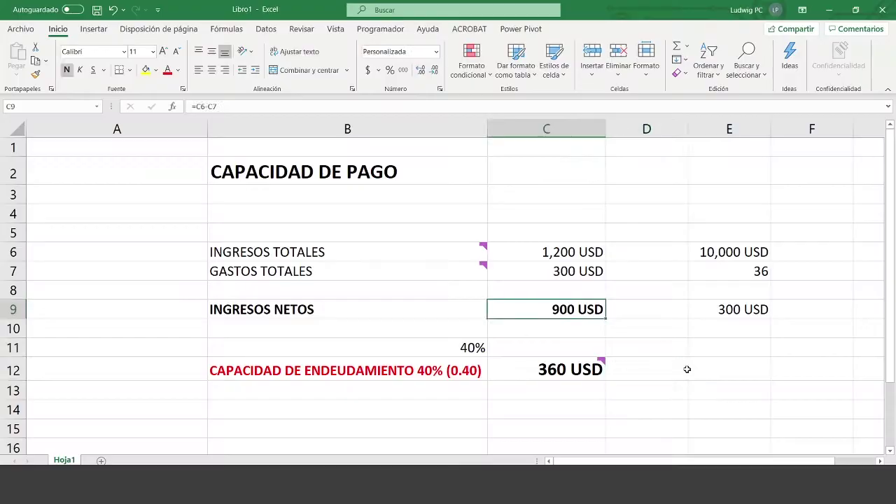
{"action": "left_click", "coordinate": [687, 369]}
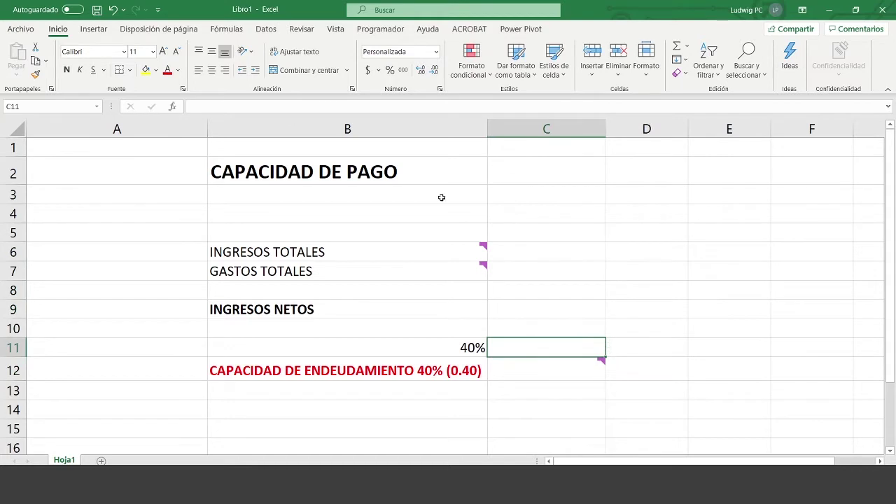
{"action": "left_click", "coordinate": [582, 254]}
{"action": "left_click", "coordinate": [596, 293]}
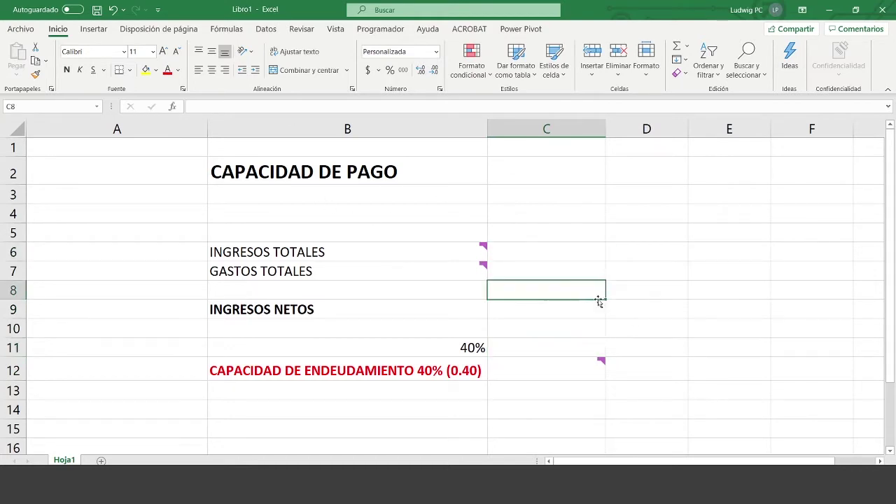
Read the comments attached to the INGRESOS TOTALES and GASTOS TOTALES labels in B6 and B7
{"action": "left_click", "coordinate": [301, 257]}
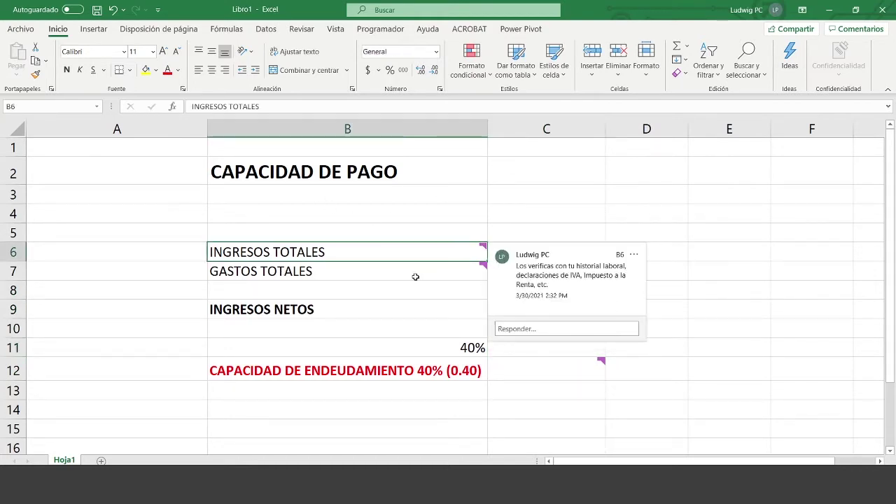
{"action": "left_click", "coordinate": [367, 272]}
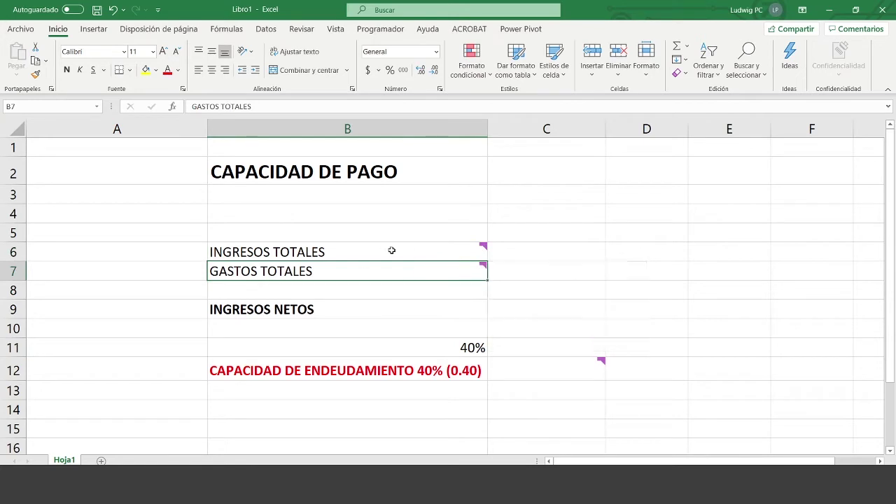
{"action": "left_click", "coordinate": [151, 259]}
{"action": "left_click", "coordinate": [365, 278]}
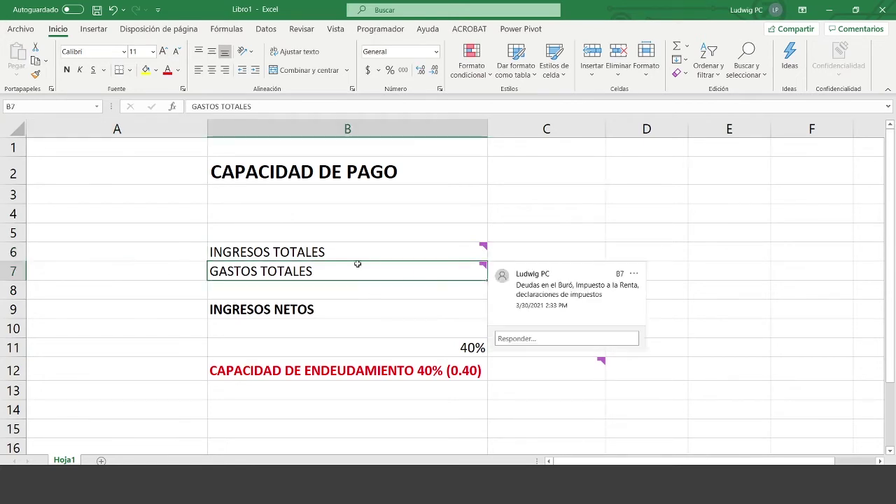
{"action": "left_click", "coordinate": [372, 258]}
{"action": "mouse_move", "coordinate": [460, 256]}
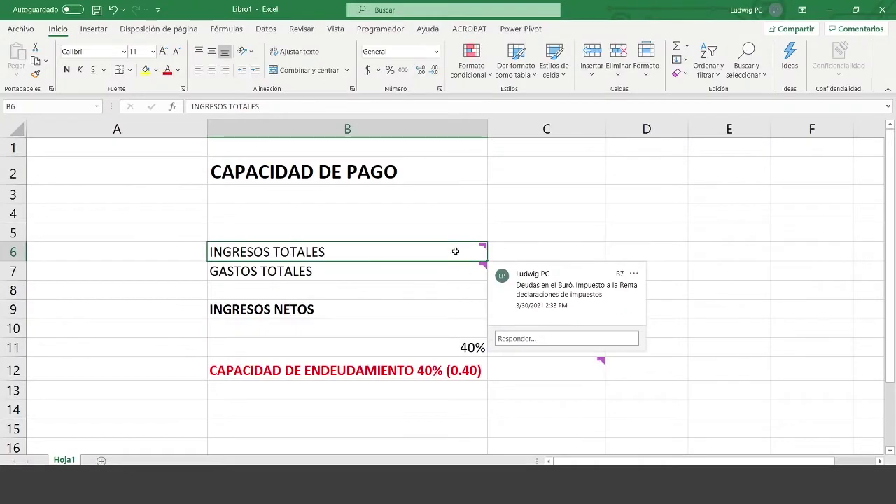
{"action": "left_click", "coordinate": [380, 269]}
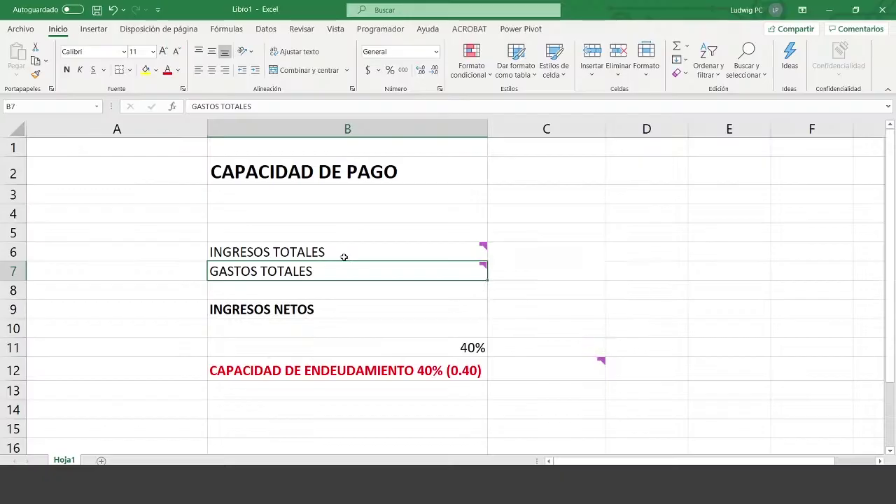
{"action": "left_click", "coordinate": [339, 252]}
{"action": "left_click_drag", "start_coordinate": [339, 252], "coordinate": [340, 276]}
{"action": "mouse_move", "coordinate": [392, 254]}
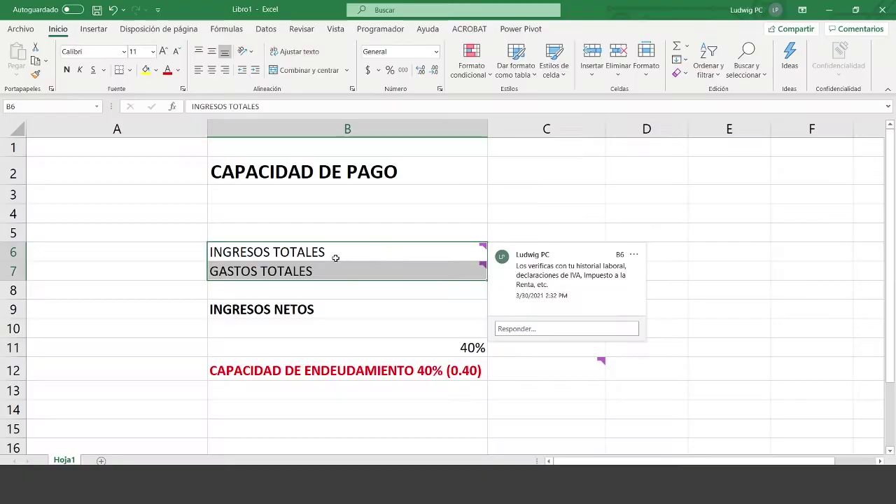
{"action": "left_click", "coordinate": [333, 260]}
{"action": "left_click", "coordinate": [357, 270]}
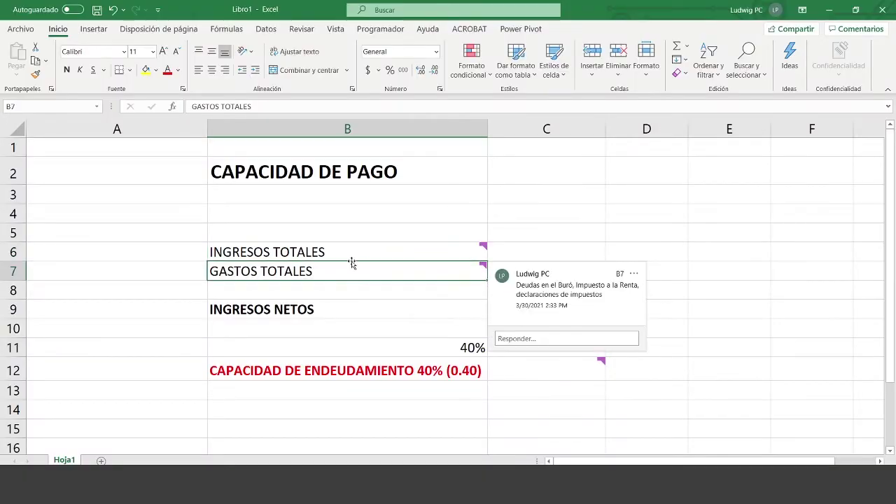
{"action": "left_click", "coordinate": [350, 255]}
{"action": "left_click", "coordinate": [352, 274]}
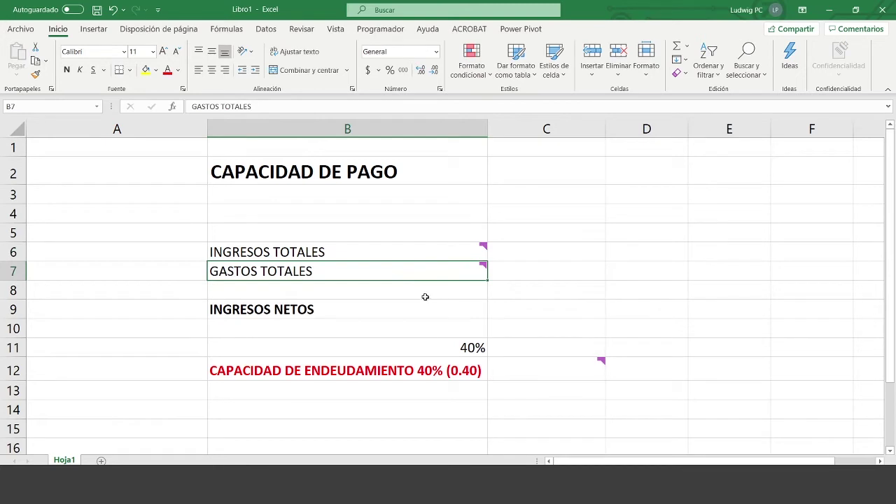
{"action": "left_click", "coordinate": [434, 304]}
Enter 1200 as the total income in C6 and 300 as the total expenses in C7
{"action": "left_click", "coordinate": [521, 257]}
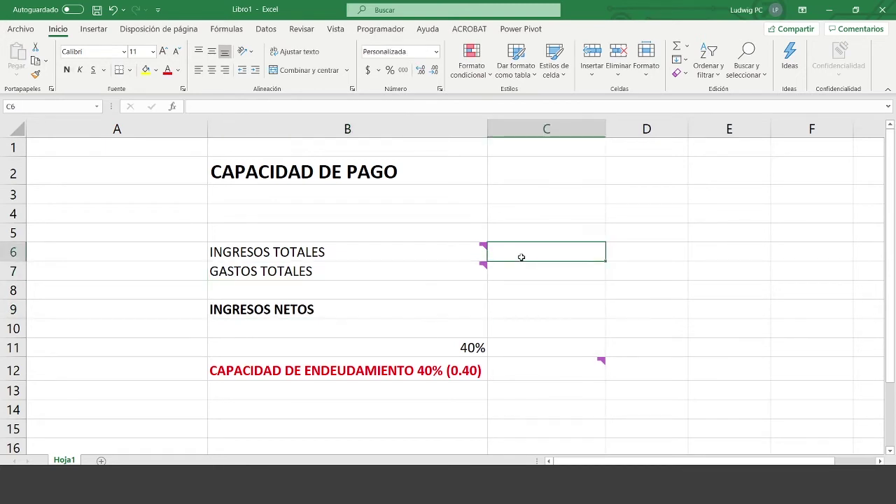
{"action": "type", "text": "1200"}
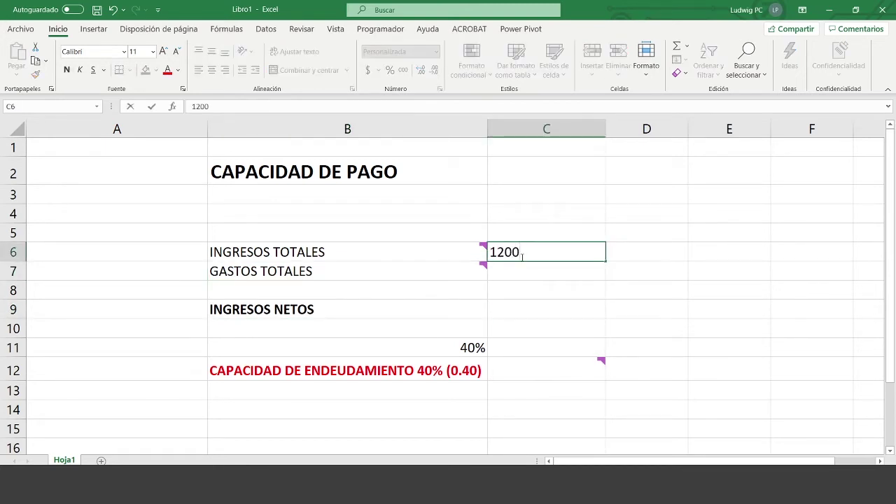
{"action": "key", "text": "Return"}
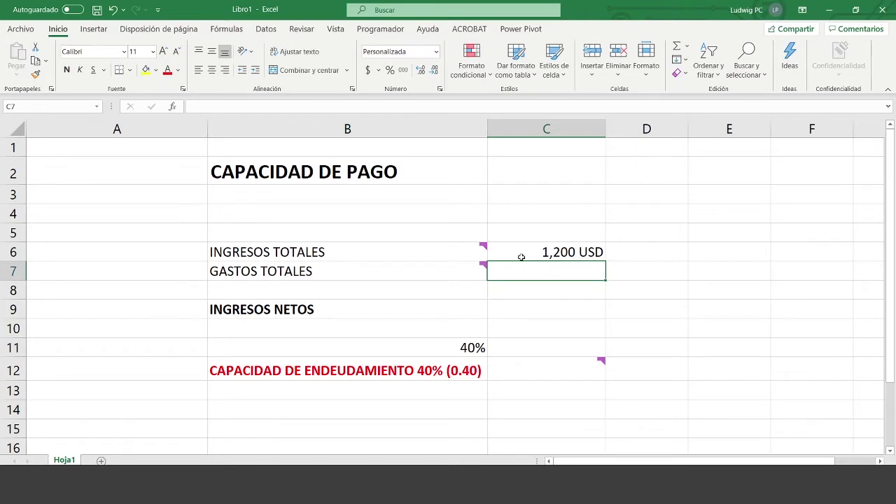
{"action": "type", "text": "300"}
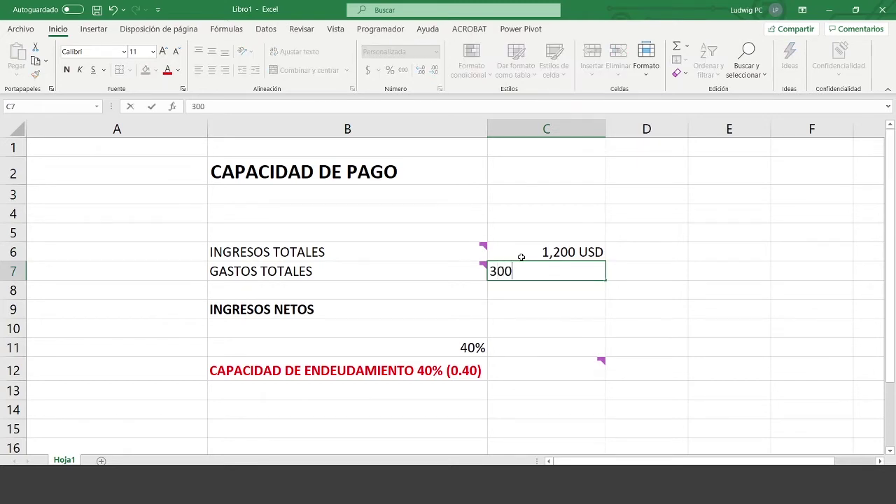
{"action": "key", "text": "Return"}
Calculate the net income in C9 by subtracting expenses from income with the formula =C6-C7
{"action": "key", "text": "Return"}
{"action": "type", "text": "="}
{"action": "left_click", "coordinate": [522, 257]}
{"action": "type", "text": "-"}
{"action": "left_click", "coordinate": [570, 273]}
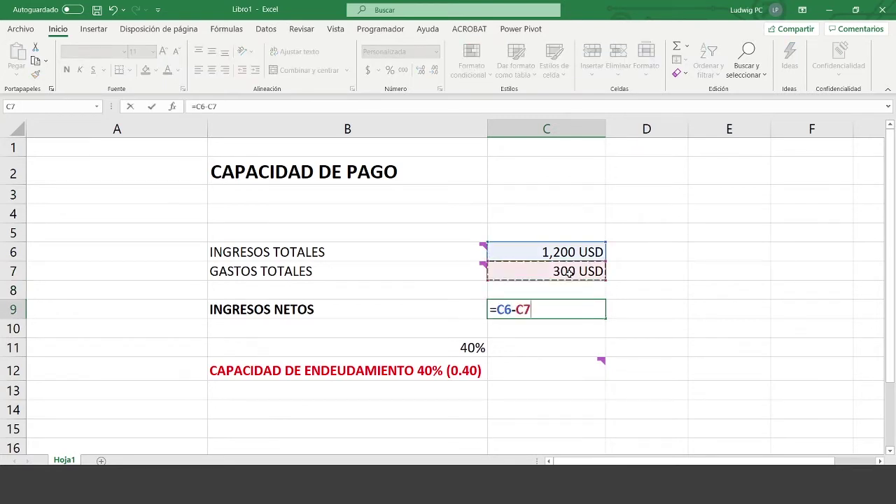
{"action": "key", "text": "Return"}
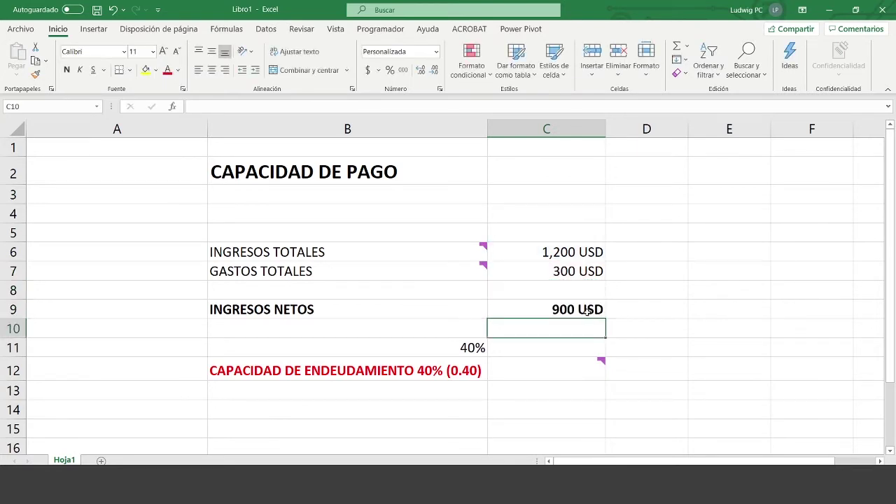
{"action": "left_click", "coordinate": [654, 325]}
{"action": "left_click_drag", "start_coordinate": [255, 311], "coordinate": [506, 301]}
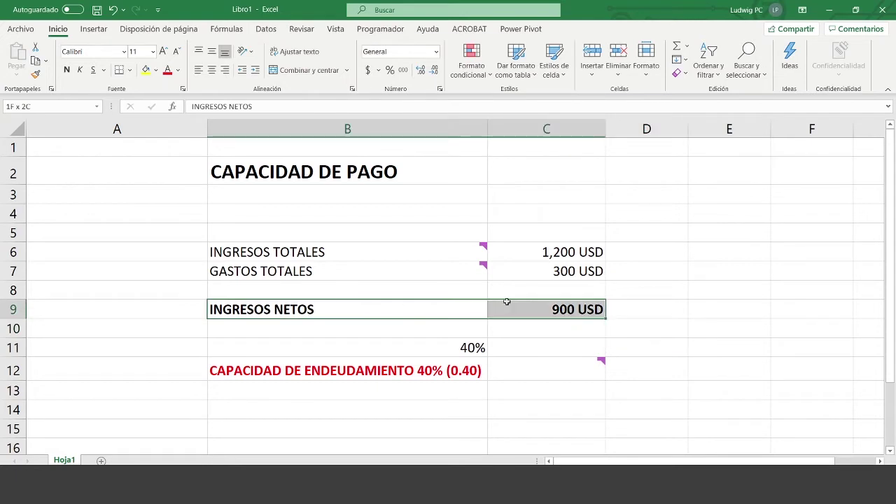
{"action": "mouse_move", "coordinate": [345, 271]}
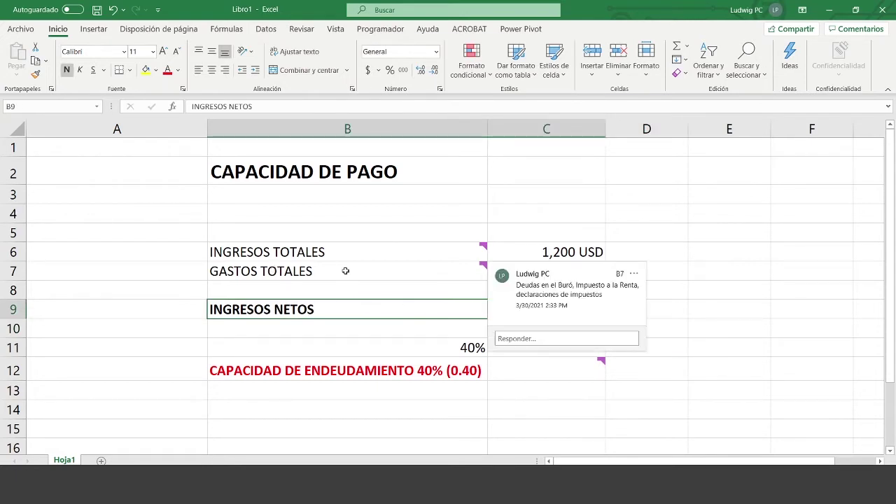
{"action": "scroll", "coordinate": [467, 270], "scroll_direction": "down", "scroll_amount": 2}
{"action": "left_click", "coordinate": [536, 301]}
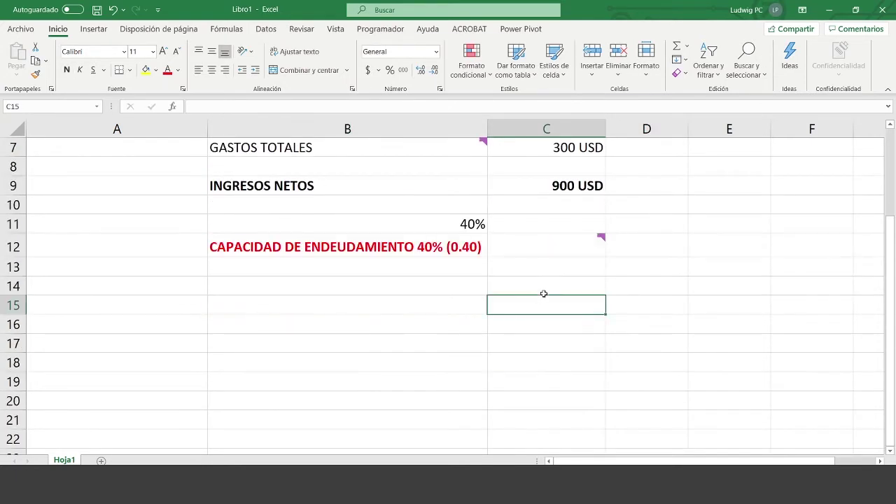
Calculate the debt capacity in C12 by multiplying net income by the 40% rate with the formula =C9*B11
{"action": "scroll", "coordinate": [511, 271], "scroll_direction": "up", "scroll_amount": 1}
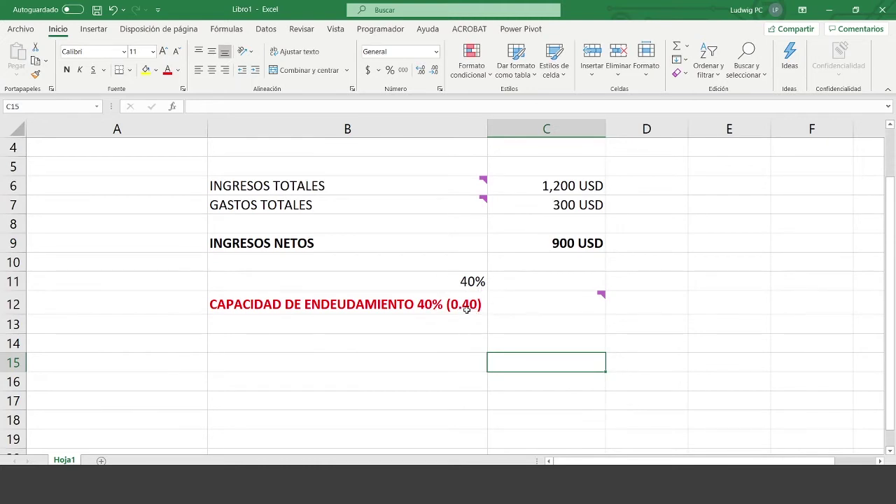
{"action": "left_click", "coordinate": [533, 304]}
{"action": "type", "text": "=C9*B11"}
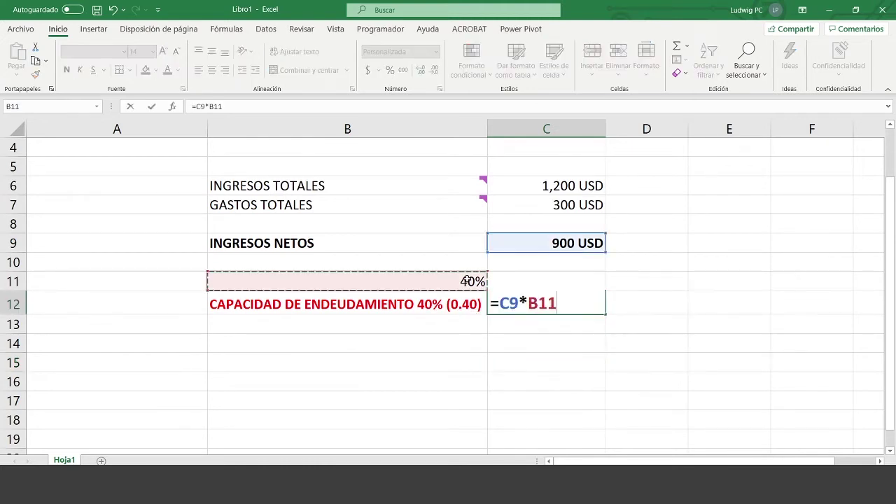
{"action": "key", "text": "Return"}
Review the debt capacity formula and its comment in C12, along with the 40% rate in B11 and the income label in B6
{"action": "scroll", "coordinate": [628, 336], "scroll_direction": "up", "scroll_amount": 1}
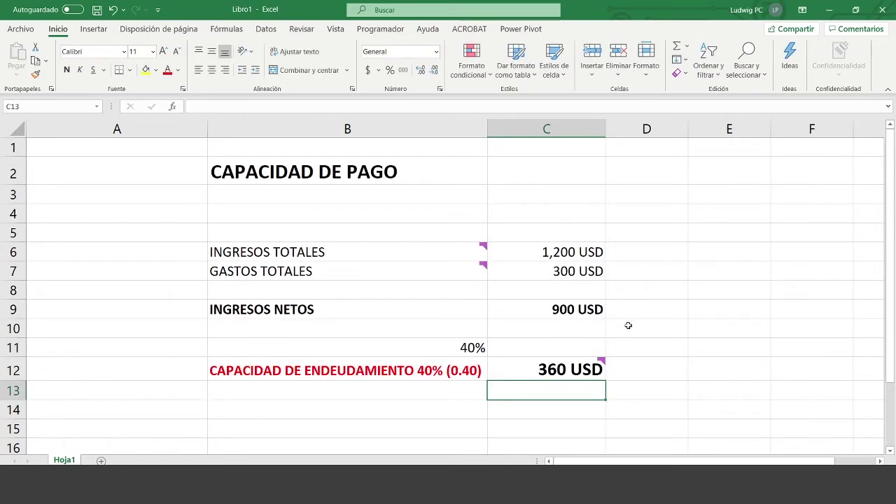
{"action": "scroll", "coordinate": [629, 318], "scroll_direction": "down", "scroll_amount": 1}
{"action": "scroll", "coordinate": [629, 318], "scroll_direction": "up", "scroll_amount": 1}
{"action": "left_click", "coordinate": [549, 363]}
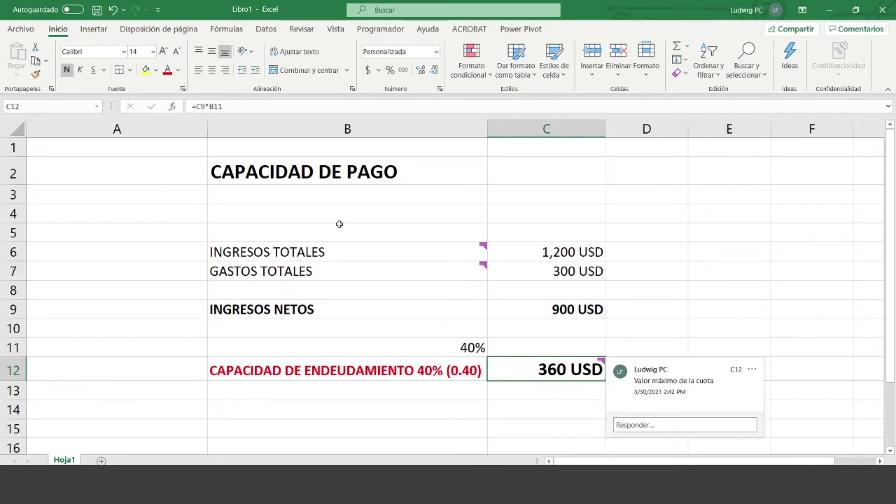
{"action": "left_click", "coordinate": [542, 390]}
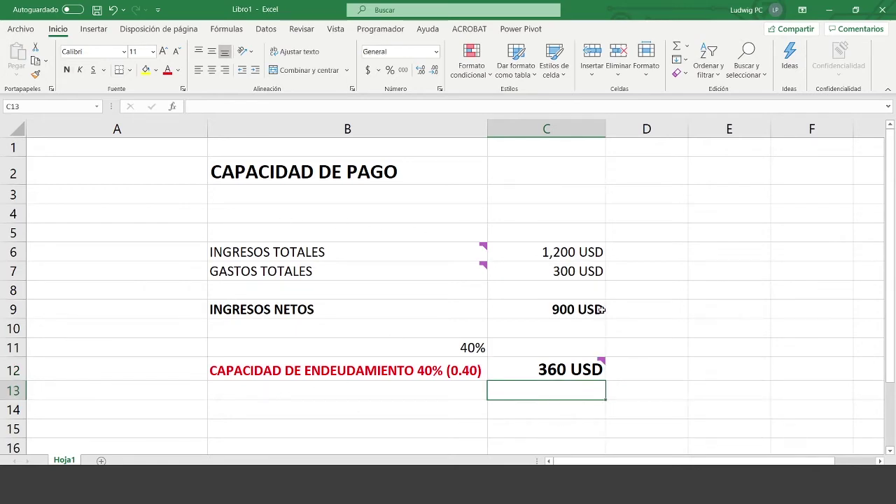
{"action": "scroll", "coordinate": [601, 310], "scroll_direction": "down", "scroll_amount": 2}
{"action": "scroll", "coordinate": [597, 312], "scroll_direction": "up", "scroll_amount": 2}
{"action": "scroll", "coordinate": [580, 390], "scroll_direction": "down", "scroll_amount": 1}
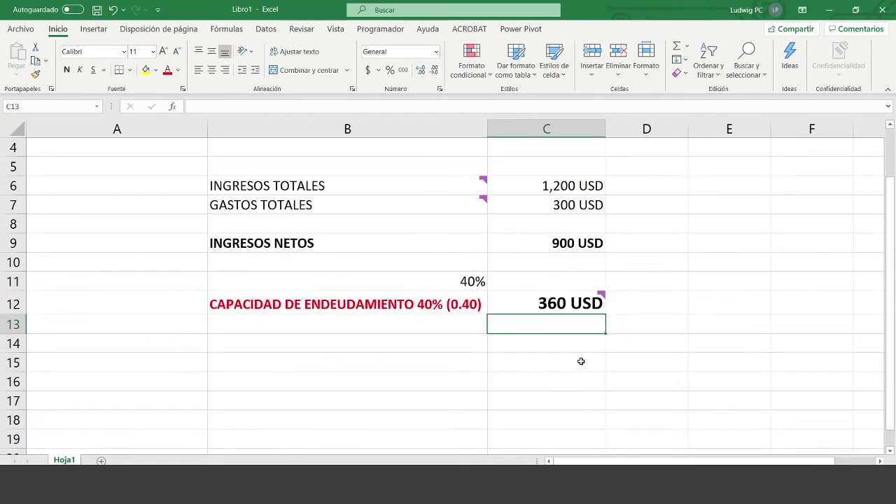
{"action": "left_click", "coordinate": [596, 297]}
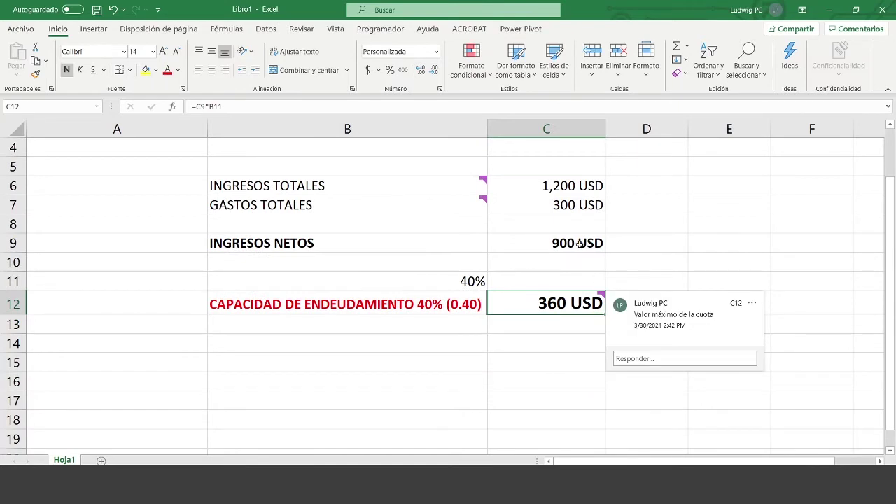
{"action": "scroll", "coordinate": [602, 251], "scroll_direction": "up", "scroll_amount": 1}
{"action": "scroll", "coordinate": [626, 263], "scroll_direction": "down", "scroll_amount": 1}
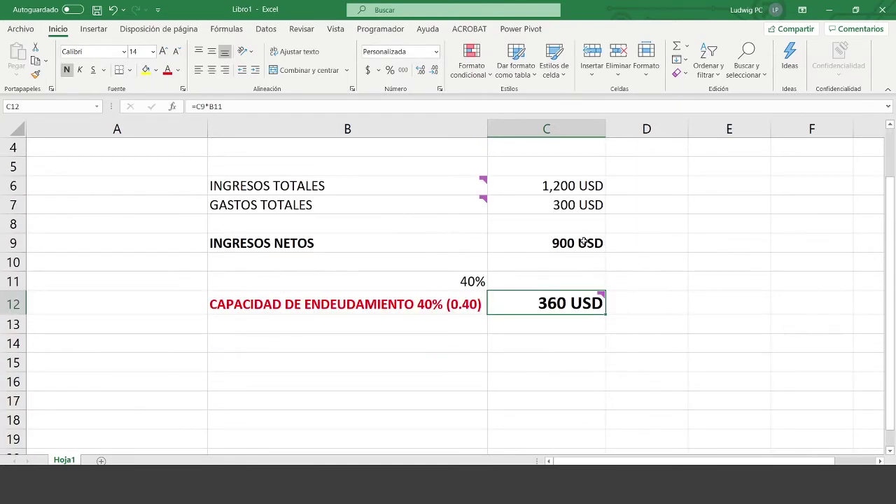
{"action": "mouse_move", "coordinate": [551, 310]}
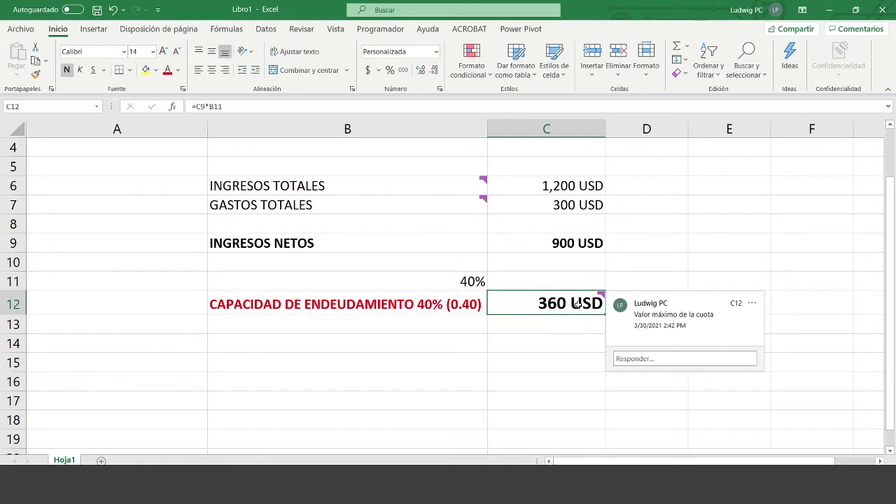
{"action": "scroll", "coordinate": [583, 307], "scroll_direction": "up", "scroll_amount": 1}
{"action": "scroll", "coordinate": [585, 294], "scroll_direction": "down", "scroll_amount": 1}
{"action": "scroll", "coordinate": [583, 302], "scroll_direction": "up", "scroll_amount": 1}
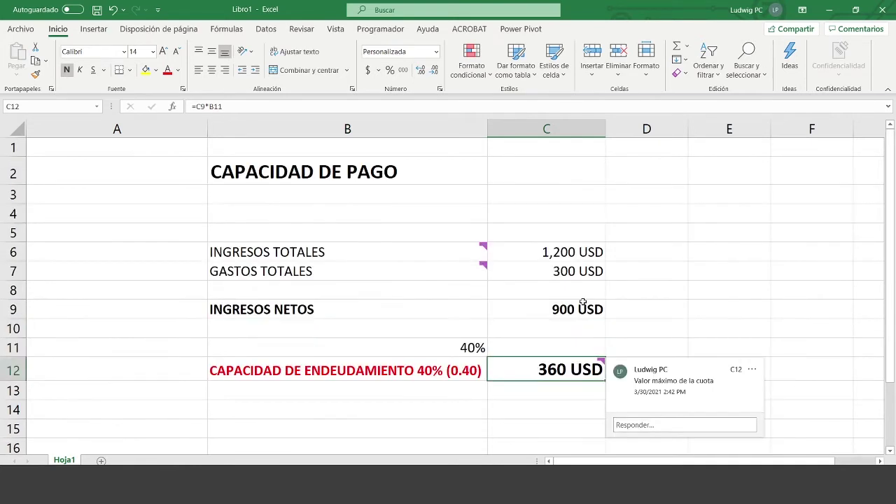
{"action": "left_click", "coordinate": [460, 350]}
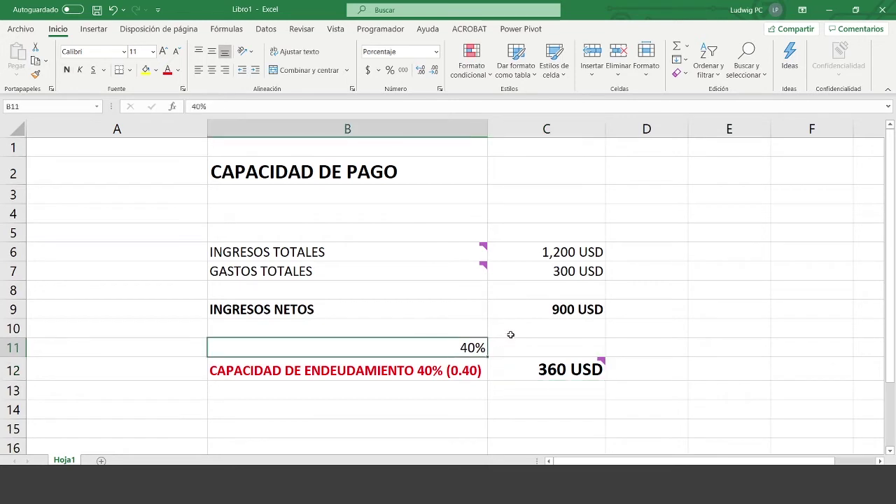
{"action": "left_click", "coordinate": [441, 253]}
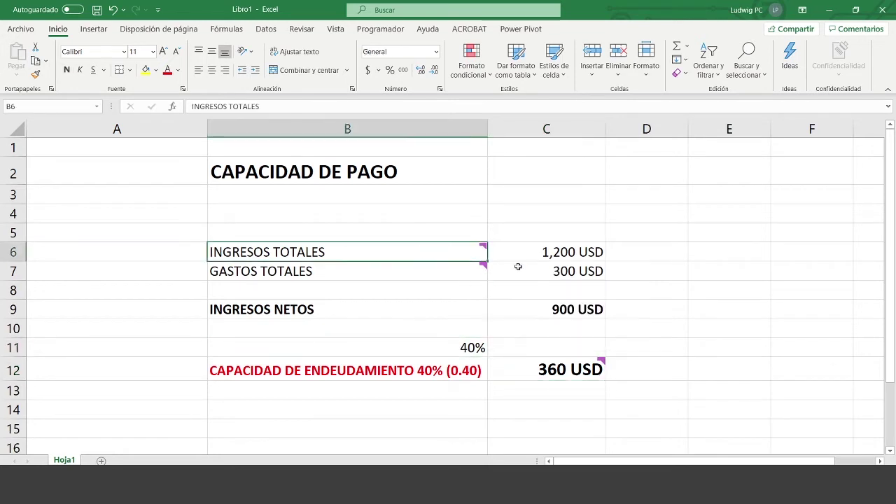
Review the total income, total expenses and net income amounts, the rate in B11 and the debt capacity in C12
{"action": "left_click", "coordinate": [541, 258]}
{"action": "left_click", "coordinate": [544, 271]}
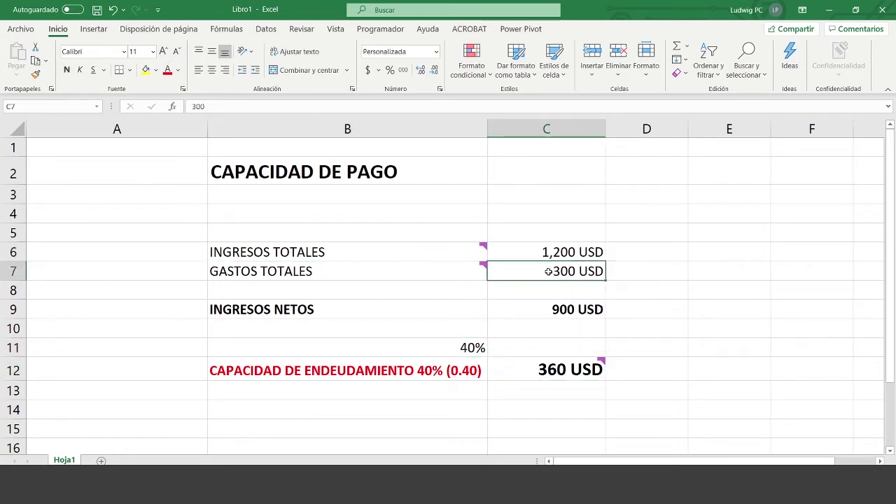
{"action": "left_click", "coordinate": [334, 273]}
{"action": "left_click", "coordinate": [532, 273]}
{"action": "left_click", "coordinate": [483, 315]}
{"action": "left_click", "coordinate": [446, 343]}
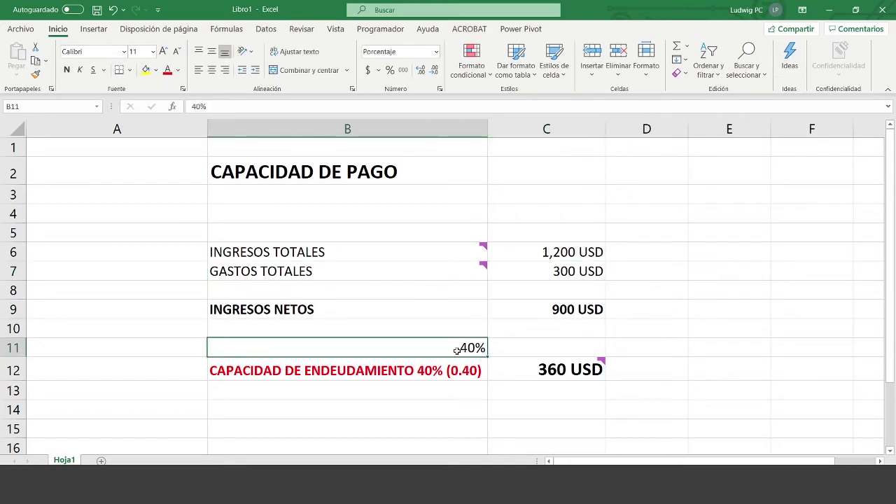
{"action": "left_click", "coordinate": [543, 364]}
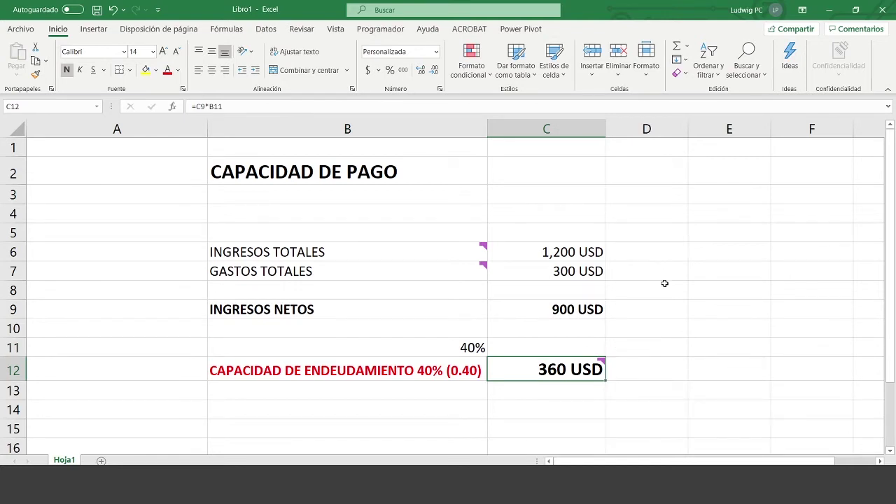
Enter an example loan beside the calculation: 10000 in E6, 36 in E7 and a bank payment of 300 in E9
{"action": "left_click", "coordinate": [720, 253]}
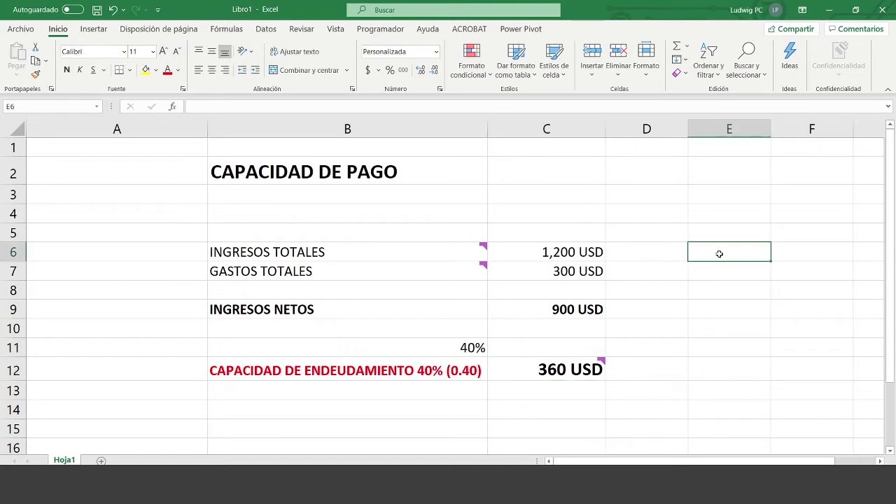
{"action": "type", "text": "10000"}
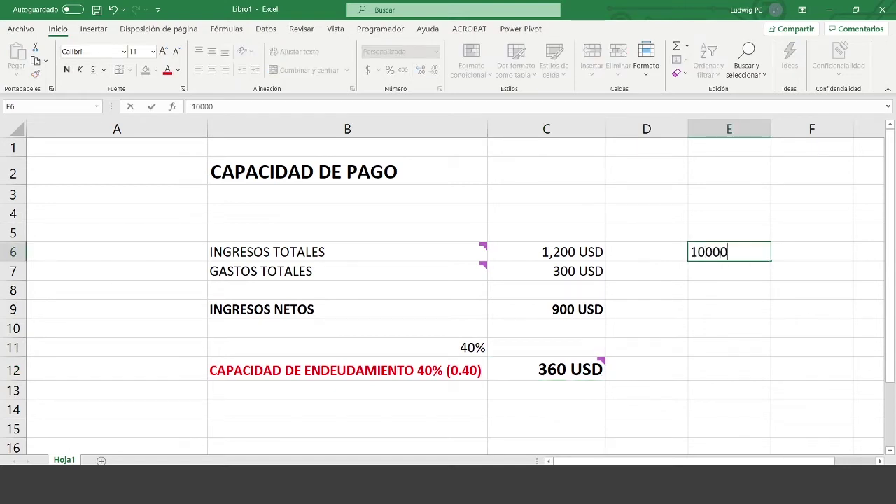
{"action": "key", "text": "Return"}
{"action": "type", "text": "36"}
{"action": "key", "text": "Return"}
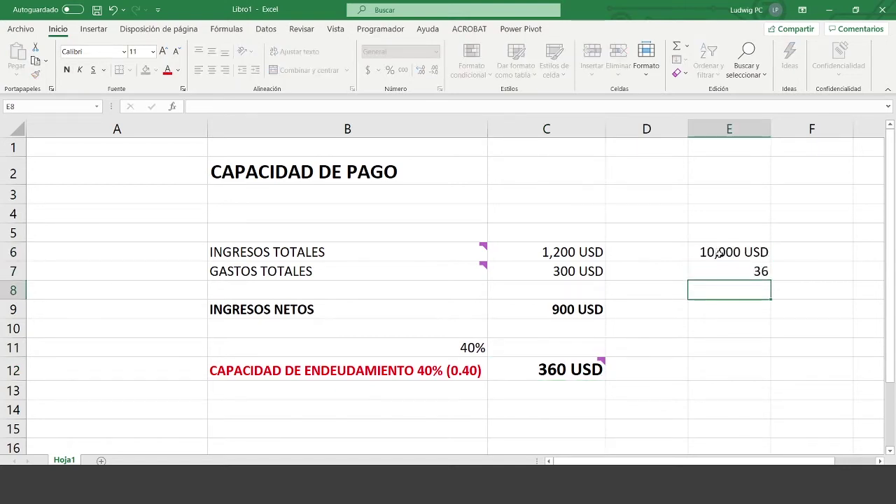
{"action": "key", "text": "Return"}
{"action": "type", "text": "300"}
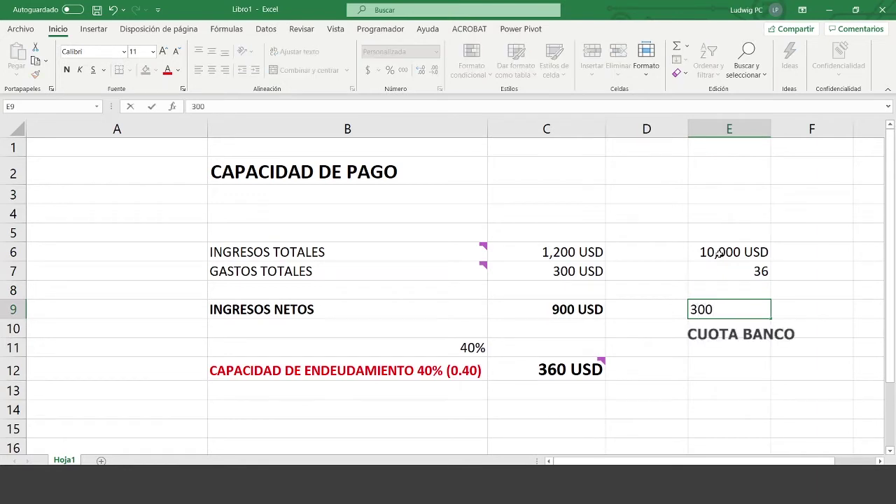
{"action": "key", "text": "Return"}
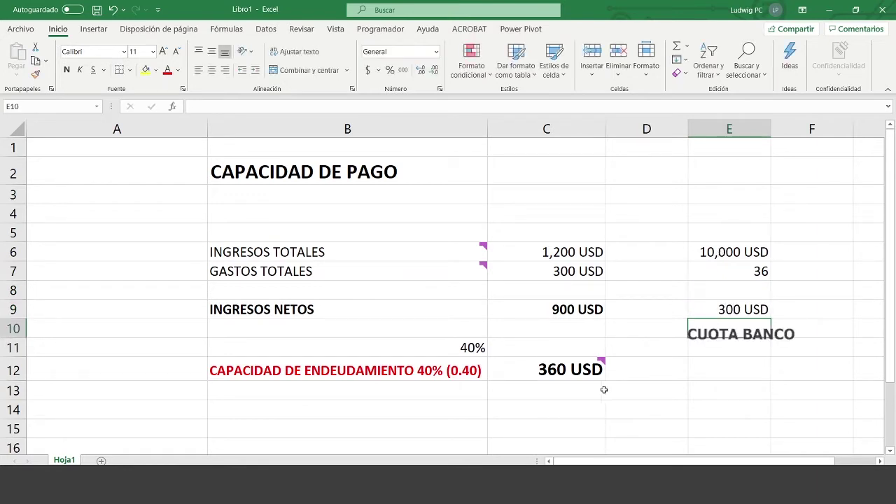
Compare the debt capacity in C12 and its comment with the example bank payment in E9
{"action": "left_click", "coordinate": [561, 369]}
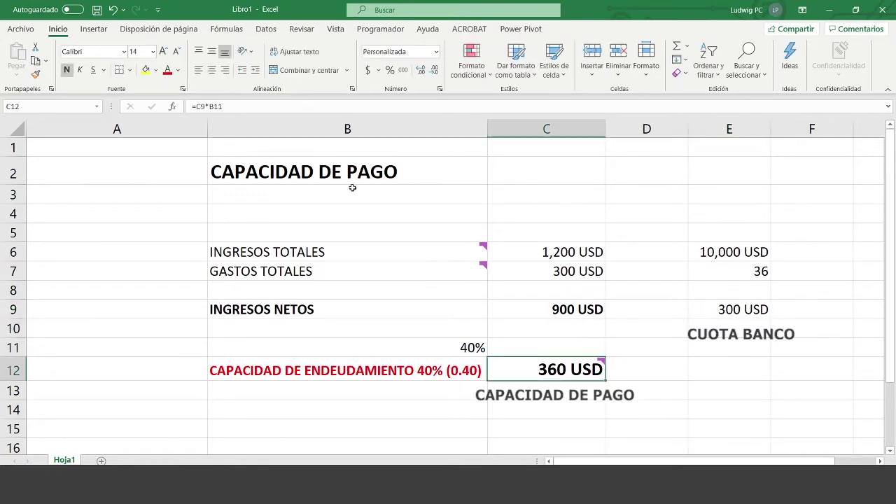
{"action": "mouse_move", "coordinate": [561, 376]}
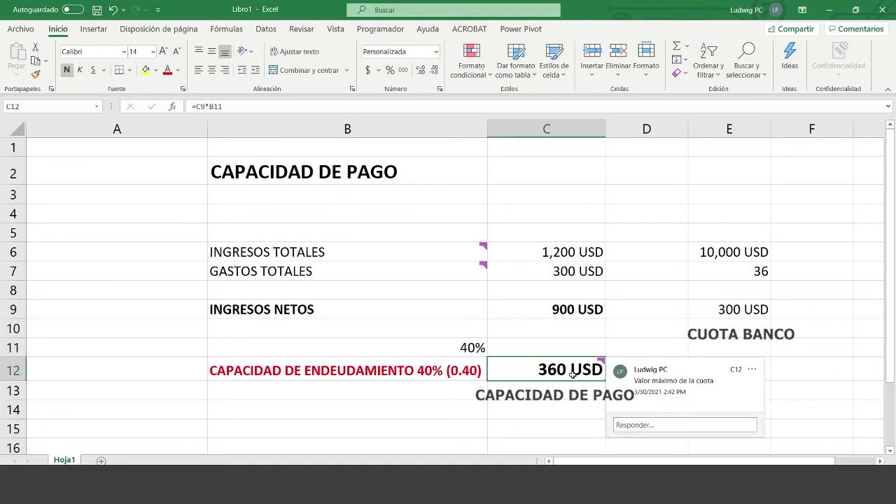
{"action": "left_click_drag", "start_coordinate": [728, 194], "coordinate": [720, 330]}
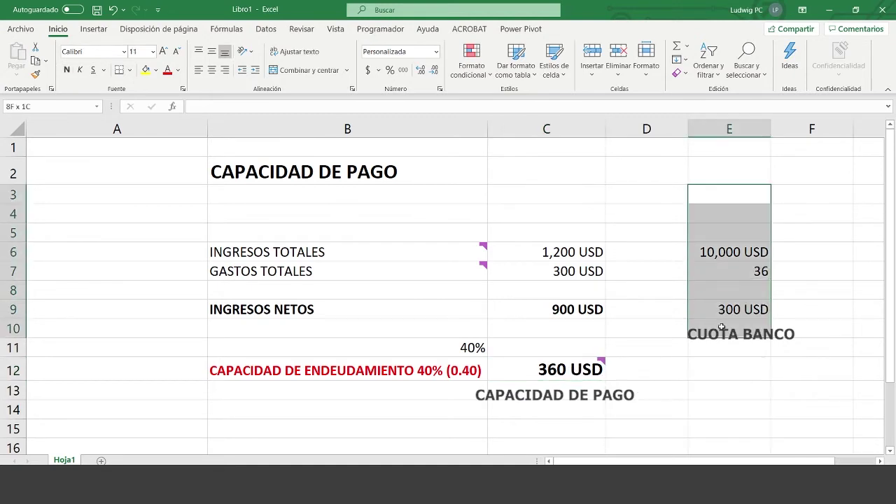
{"action": "left_click", "coordinate": [728, 369]}
{"action": "left_click", "coordinate": [737, 311]}
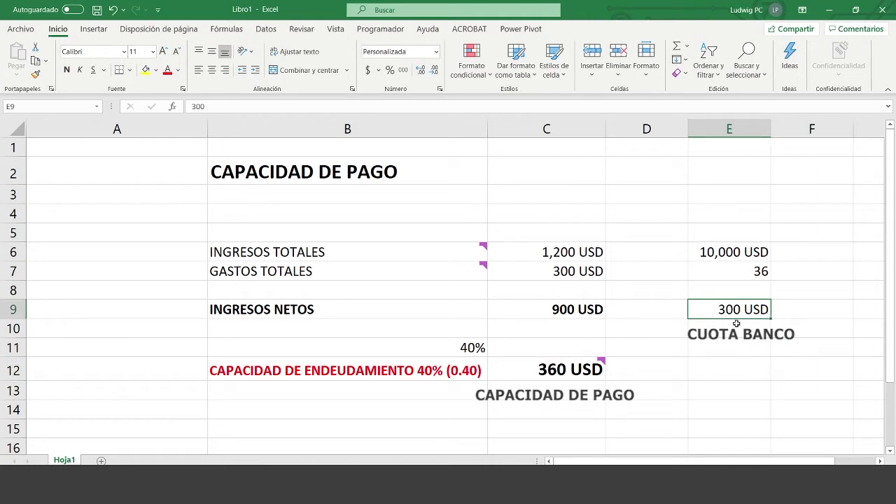
{"action": "left_click", "coordinate": [548, 376]}
{"action": "left_click", "coordinate": [742, 312]}
{"action": "left_click", "coordinate": [584, 371]}
{"action": "left_click", "coordinate": [712, 315]}
{"action": "left_click", "coordinate": [543, 376]}
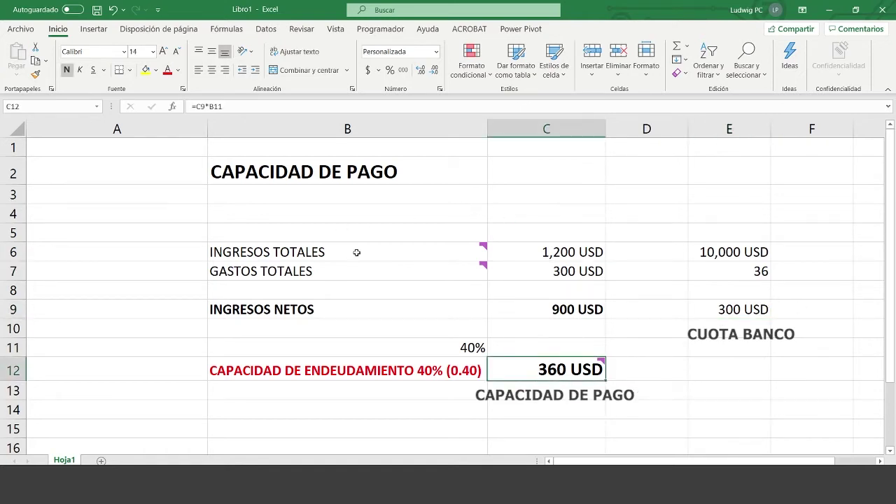
Re-examine the income, expenses, net income and rate cells, along with the whole calculation and loan example range
{"action": "left_click", "coordinate": [553, 258]}
{"action": "left_click", "coordinate": [538, 308]}
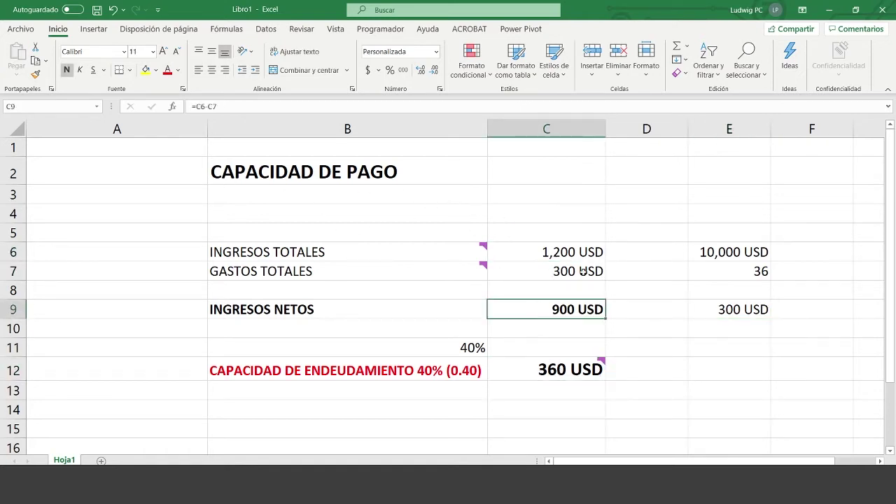
{"action": "left_click", "coordinate": [553, 250]}
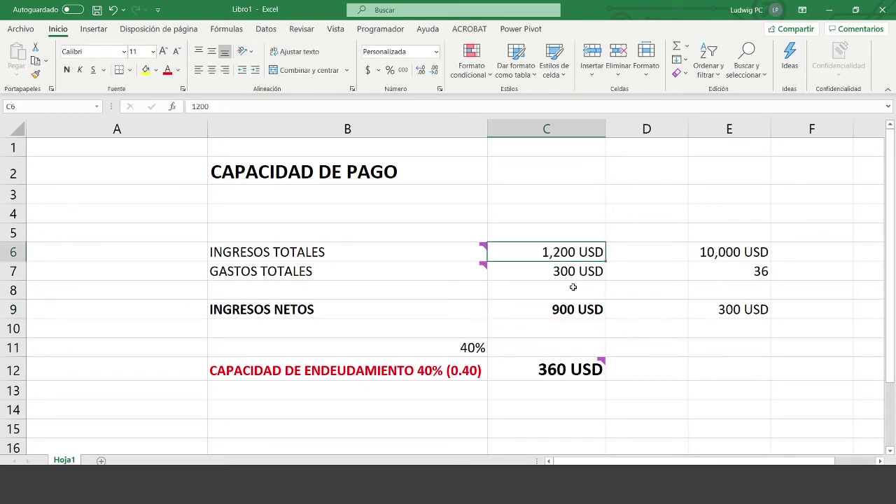
{"action": "left_click", "coordinate": [572, 276]}
{"action": "left_click", "coordinate": [562, 317]}
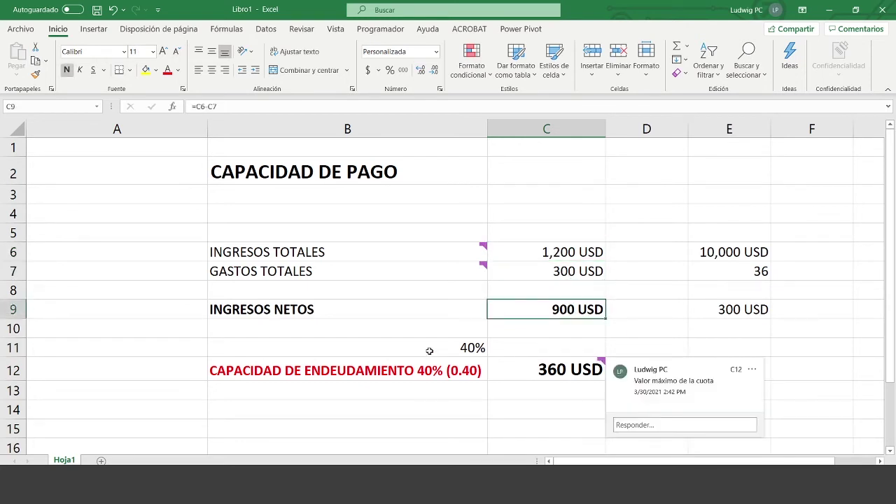
{"action": "left_click", "coordinate": [454, 347]}
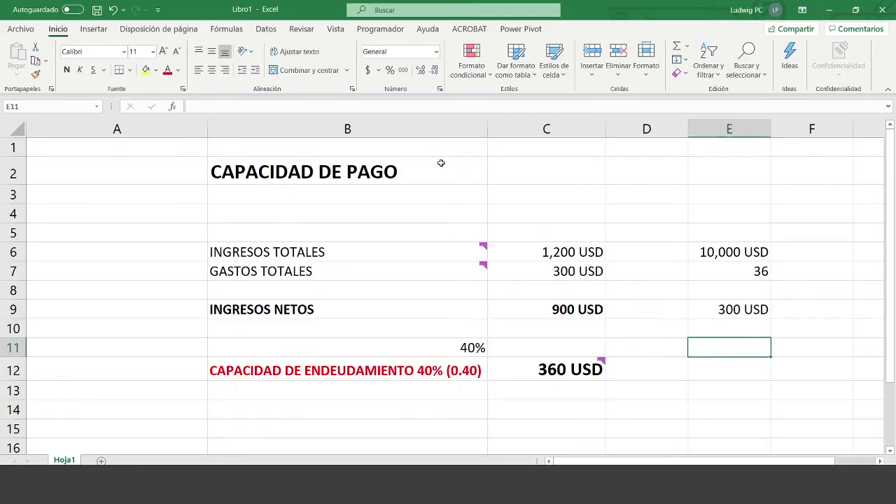
{"action": "left_click_drag", "start_coordinate": [368, 191], "coordinate": [770, 415]}
{"action": "left_click", "coordinate": [597, 295]}
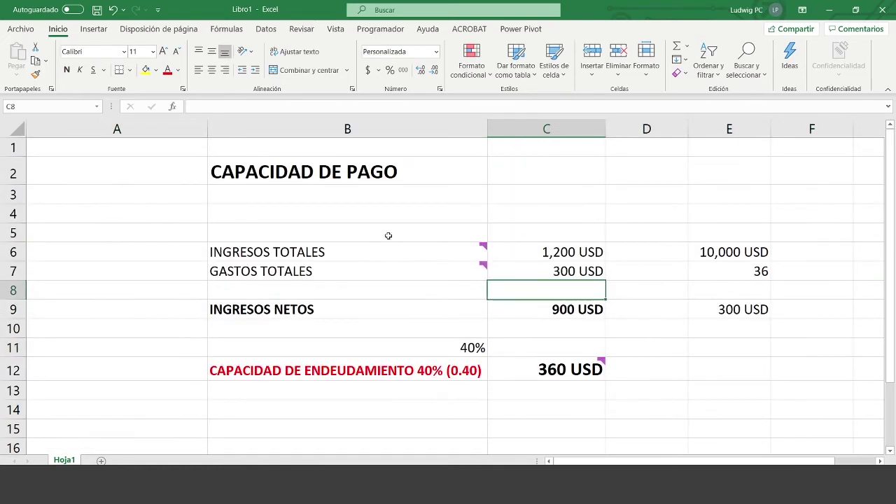
{"action": "left_click_drag", "start_coordinate": [295, 251], "coordinate": [749, 362]}
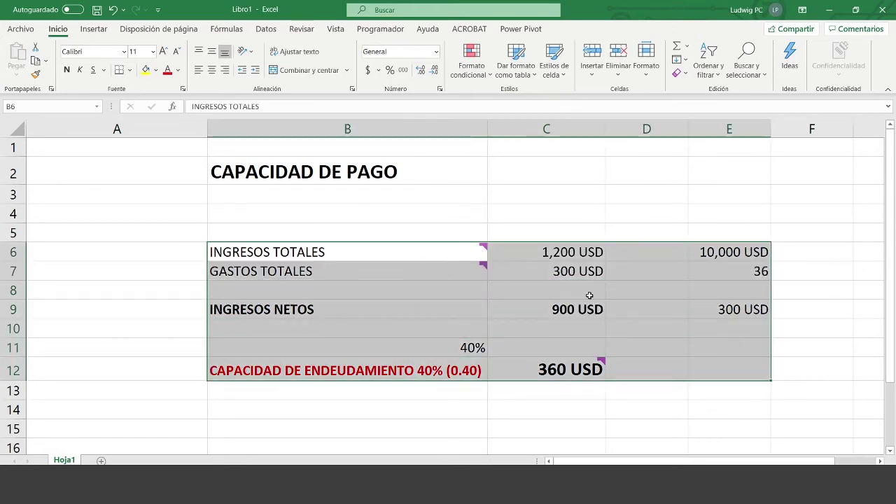
{"action": "left_click", "coordinate": [590, 295]}
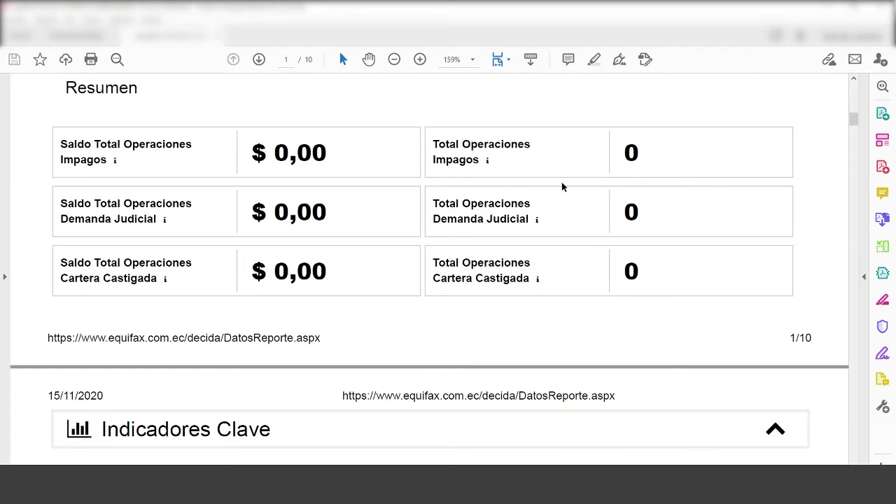
Examine the risk indicator and score explanations in the Equifax credit report, continuing to the debt evolution chart
{"action": "scroll", "coordinate": [563, 187], "scroll_direction": "down", "scroll_amount": 10}
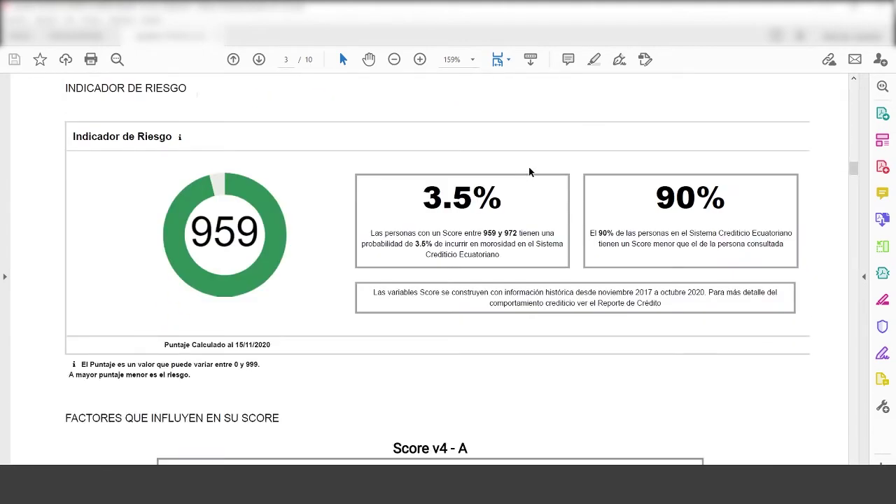
{"action": "scroll", "coordinate": [530, 172], "scroll_direction": "down", "scroll_amount": 1}
{"action": "scroll", "coordinate": [582, 232], "scroll_direction": "down", "scroll_amount": 1}
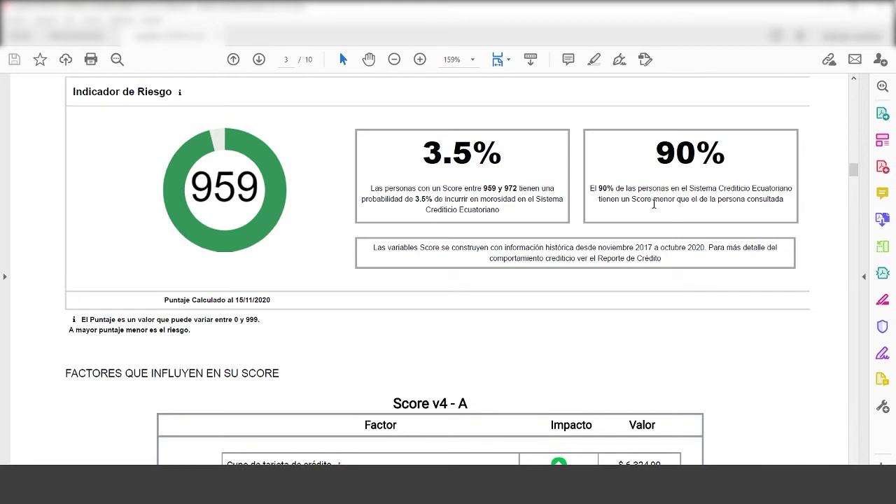
{"action": "scroll", "coordinate": [231, 168], "scroll_direction": "up", "scroll_amount": 1}
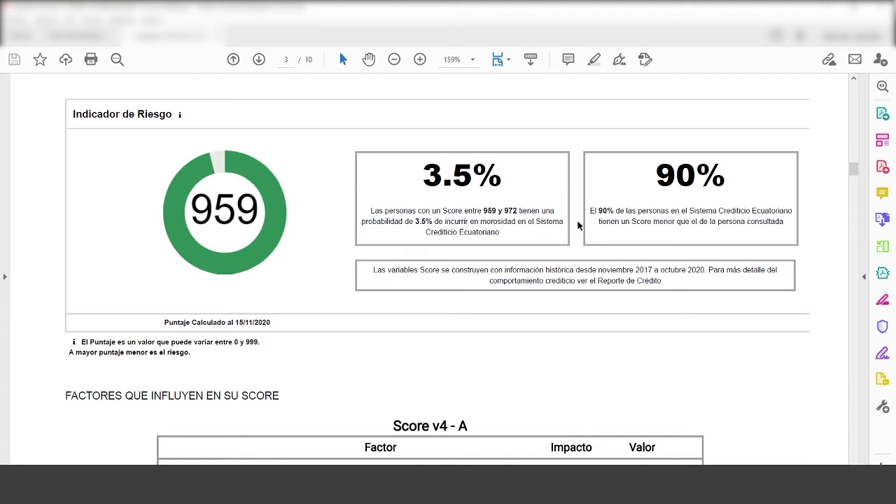
{"action": "scroll", "coordinate": [593, 216], "scroll_direction": "down", "scroll_amount": 15}
{"action": "scroll", "coordinate": [597, 237], "scroll_direction": "up", "scroll_amount": 1}
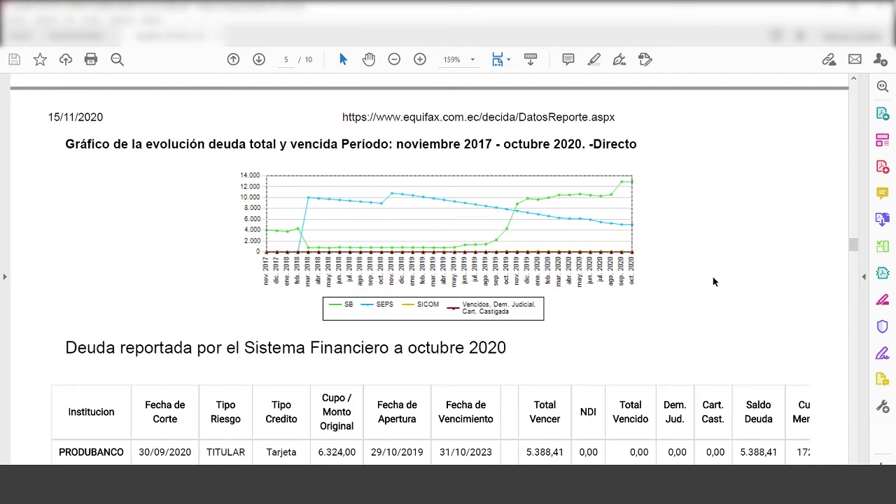
Read the credit report's SICOM, consolidated debt and last 12 months' granted credit tables
{"action": "scroll", "coordinate": [714, 281], "scroll_direction": "down", "scroll_amount": 10}
{"action": "scroll", "coordinate": [608, 250], "scroll_direction": "down", "scroll_amount": 3}
{"action": "scroll", "coordinate": [620, 261], "scroll_direction": "up", "scroll_amount": 2}
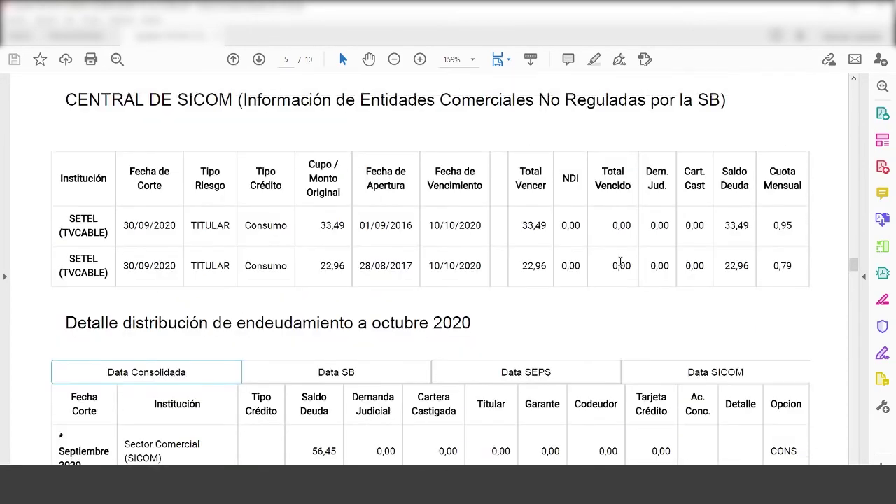
{"action": "scroll", "coordinate": [28, 332], "scroll_direction": "up", "scroll_amount": 2}
{"action": "scroll", "coordinate": [704, 212], "scroll_direction": "down", "scroll_amount": 20}
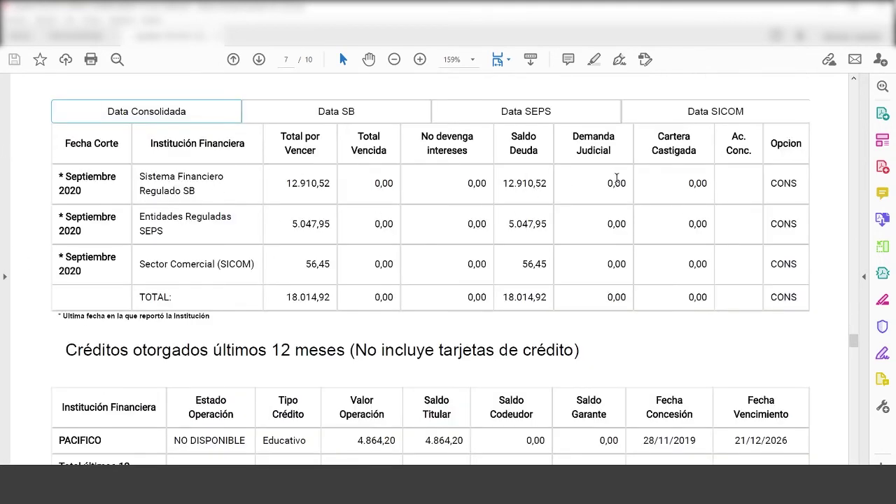
{"action": "scroll", "coordinate": [589, 189], "scroll_direction": "down", "scroll_amount": 1}
{"action": "scroll", "coordinate": [623, 168], "scroll_direction": "up", "scroll_amount": 1}
{"action": "scroll", "coordinate": [641, 195], "scroll_direction": "down", "scroll_amount": 1}
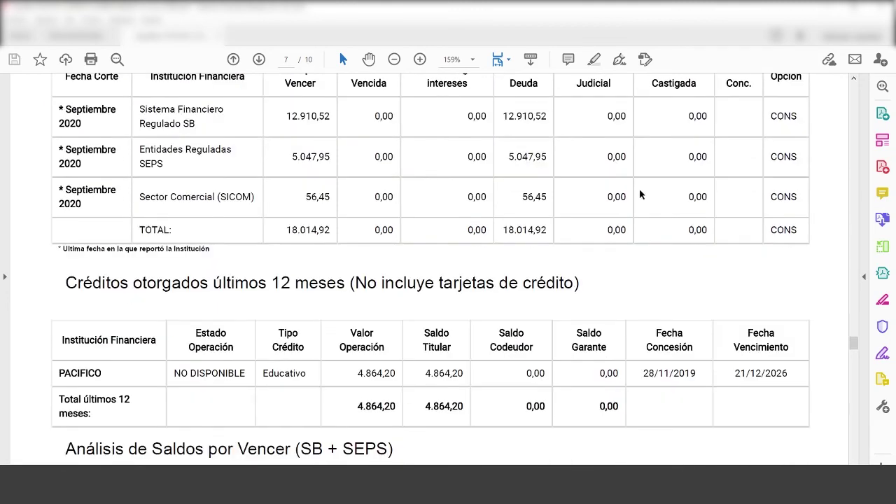
Find the estimated monthly payment section in the credit report and select its amount for inspection
{"action": "scroll", "coordinate": [643, 199], "scroll_direction": "down", "scroll_amount": 6}
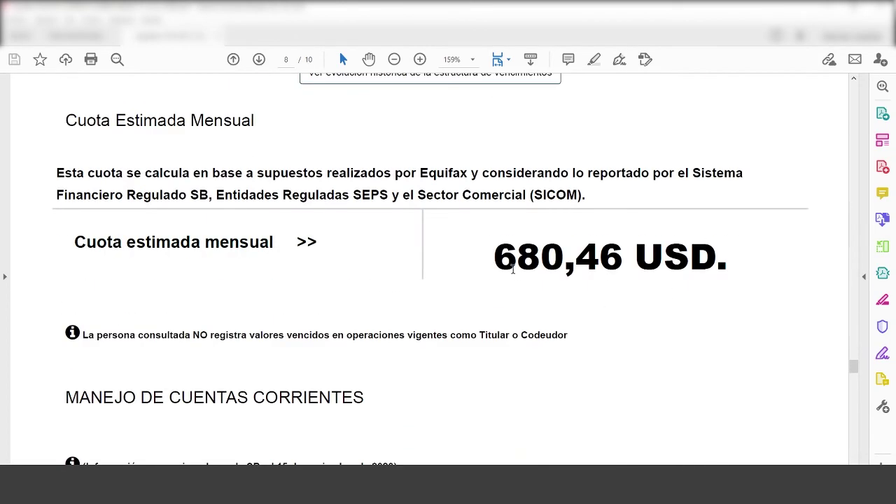
{"action": "left_click_drag", "start_coordinate": [494, 264], "coordinate": [636, 263]}
{"action": "left_click_drag", "start_coordinate": [485, 264], "coordinate": [625, 258]}
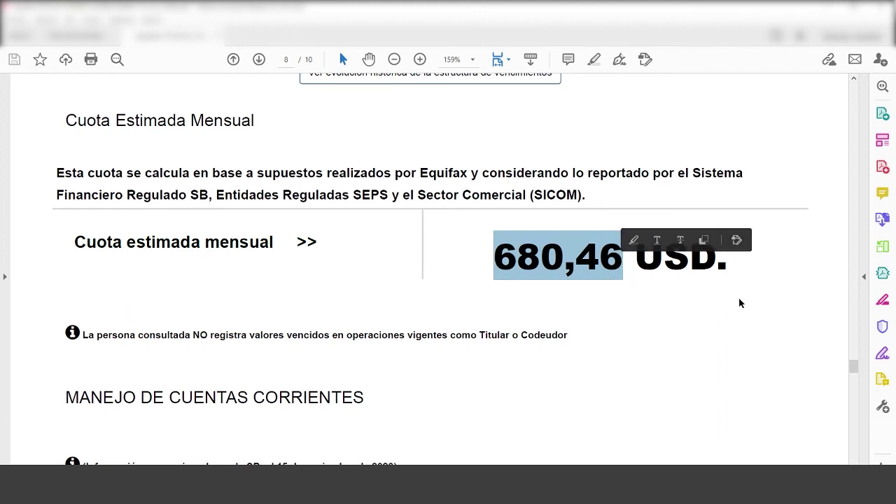
{"action": "scroll", "coordinate": [581, 256], "scroll_direction": "down", "scroll_amount": 2}
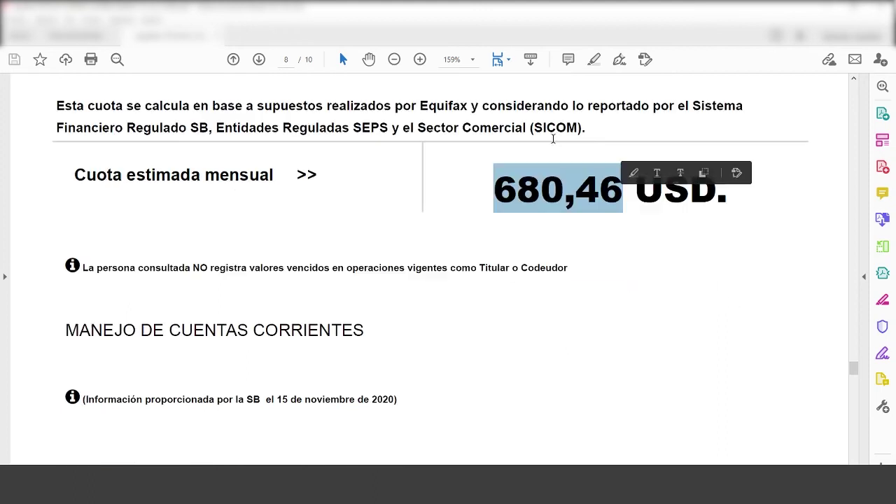
Switch back to the Excel workbook, set the debt rate in B11 to 30%, and check the payment in E9 against the capacity
{"action": "key", "text": "alt+Tab"}
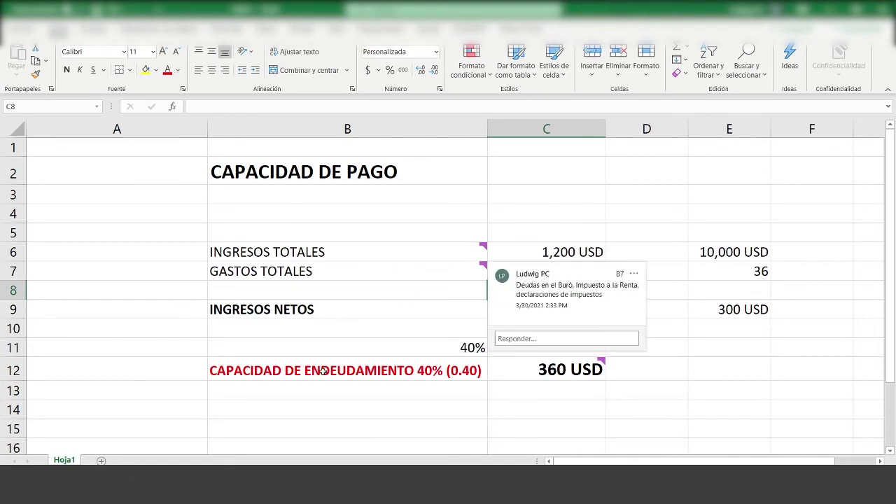
{"action": "left_click", "coordinate": [280, 375]}
{"action": "left_click", "coordinate": [561, 369]}
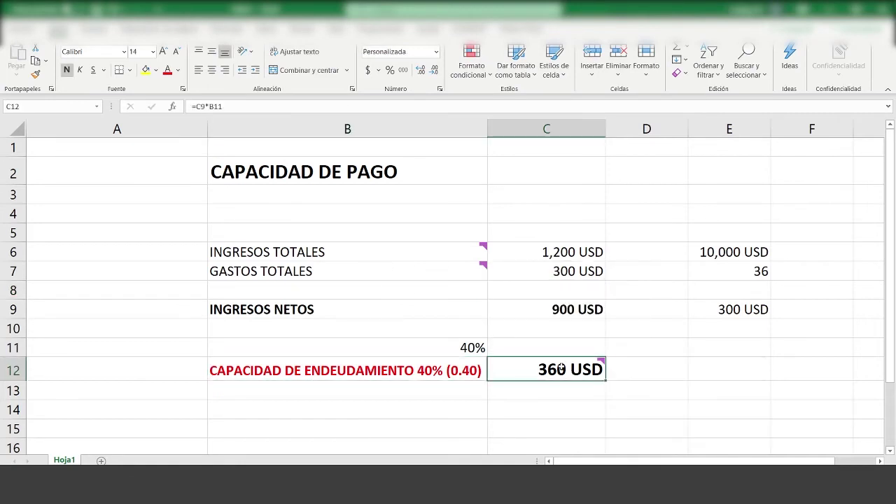
{"action": "left_click", "coordinate": [541, 250]}
{"action": "left_click", "coordinate": [728, 314]}
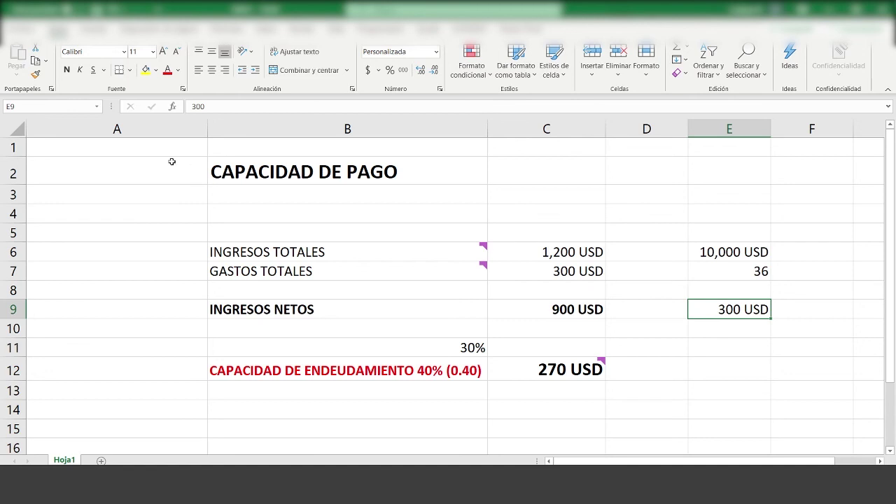
Review the complete payment capacity table, the comments on total income and total expenses, and the debt capacity formula in C12
{"action": "left_click_drag", "start_coordinate": [171, 162], "coordinate": [804, 394]}
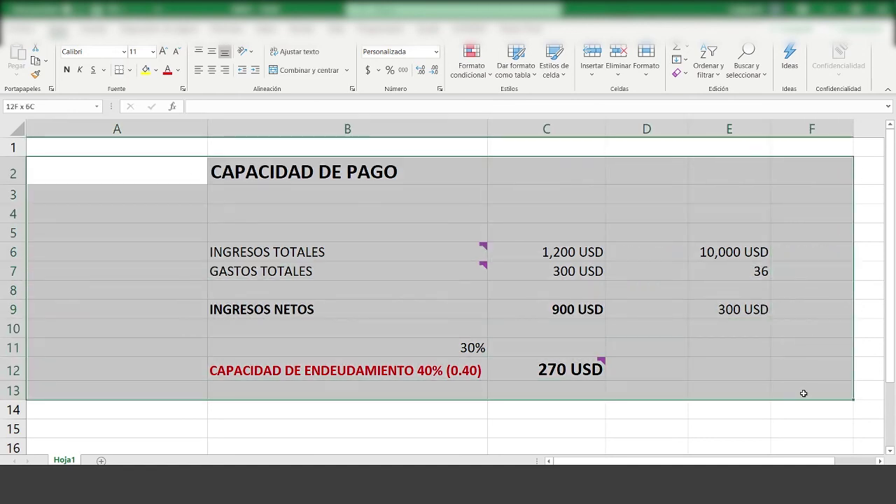
{"action": "left_click", "coordinate": [520, 224]}
{"action": "left_click_drag", "start_coordinate": [190, 146], "coordinate": [713, 369]}
{"action": "left_click", "coordinate": [452, 255]}
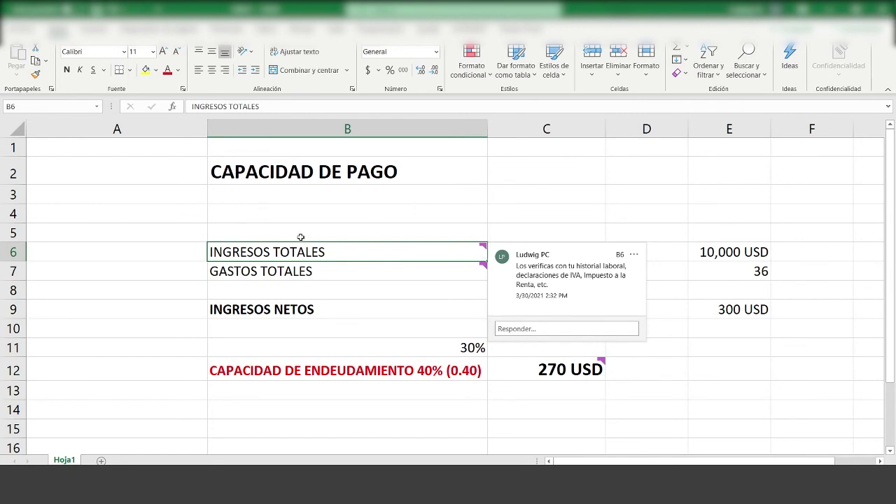
{"action": "left_click", "coordinate": [435, 268]}
{"action": "mouse_move", "coordinate": [408, 267]}
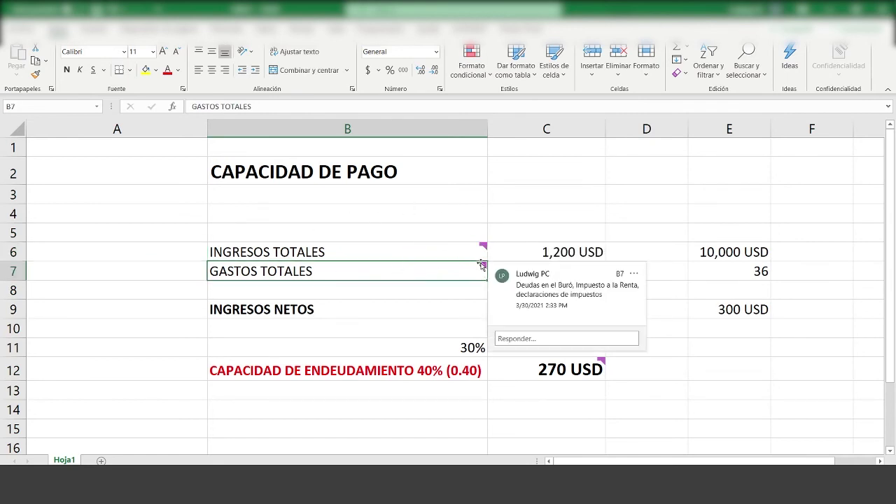
{"action": "left_click", "coordinate": [466, 309]}
{"action": "left_click", "coordinate": [559, 372]}
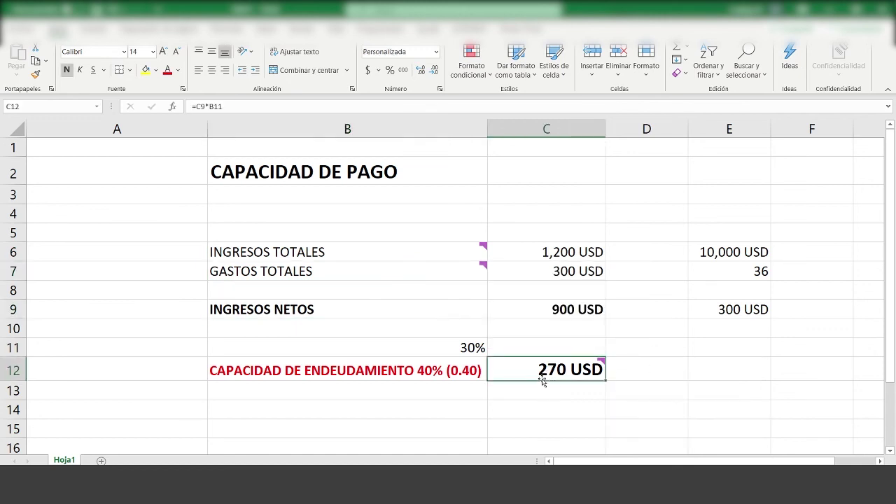